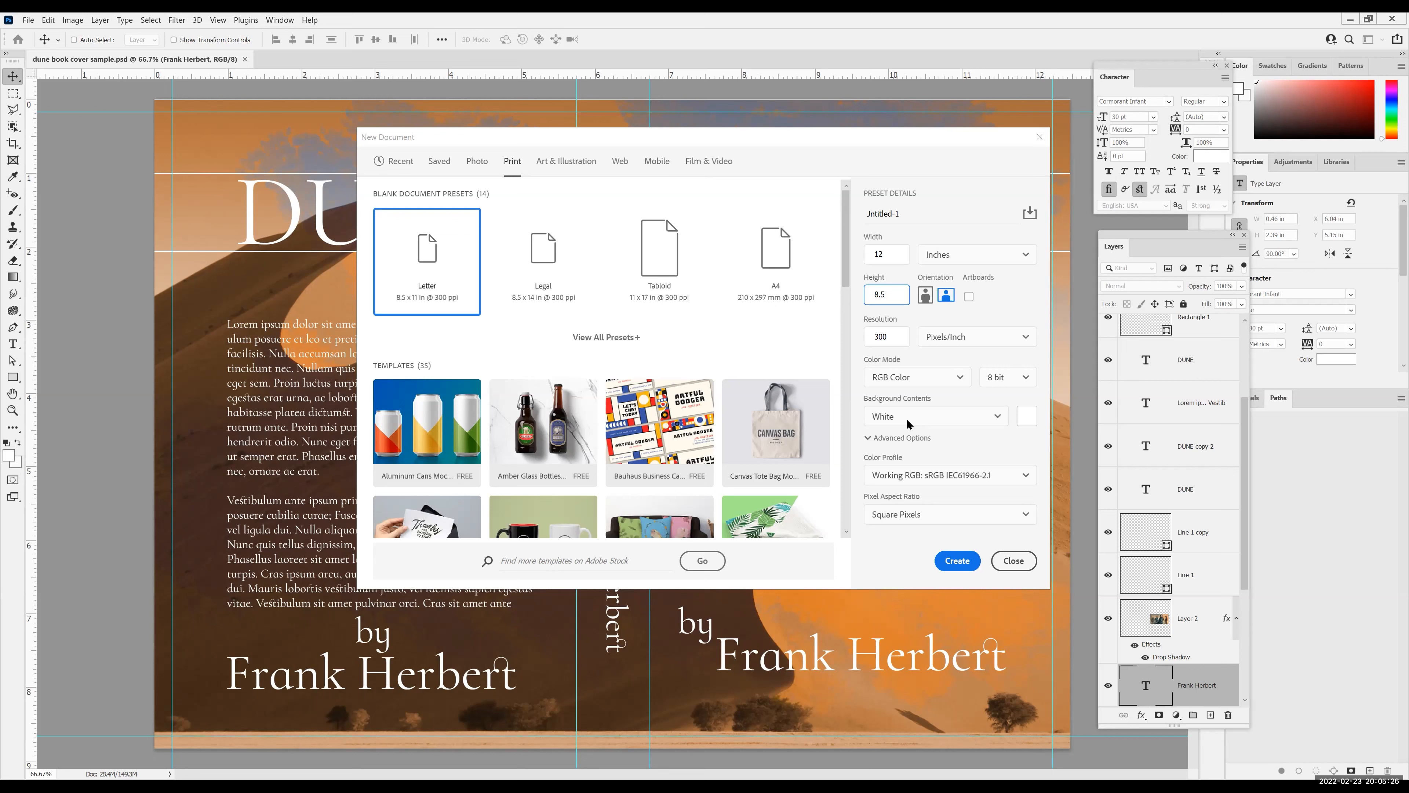
- Create the new 12 × 8.5 inch RGB document at 300 pixels/inch with a white background
left_click(954, 561)
left_click(937, 562)
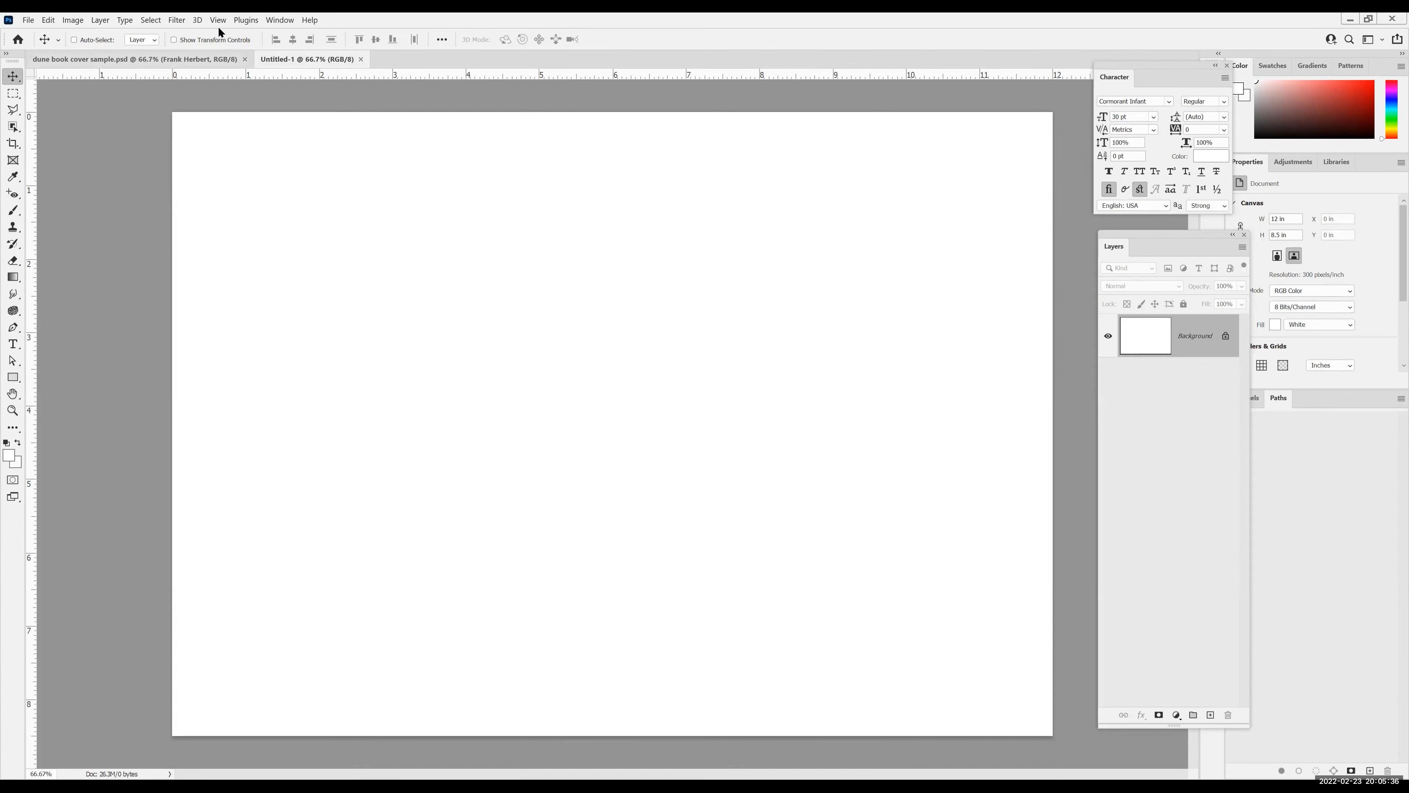
- Toggle the rulers off and back on, and set their units to inches
left_click(276, 22)
mouse_move(222, 22)
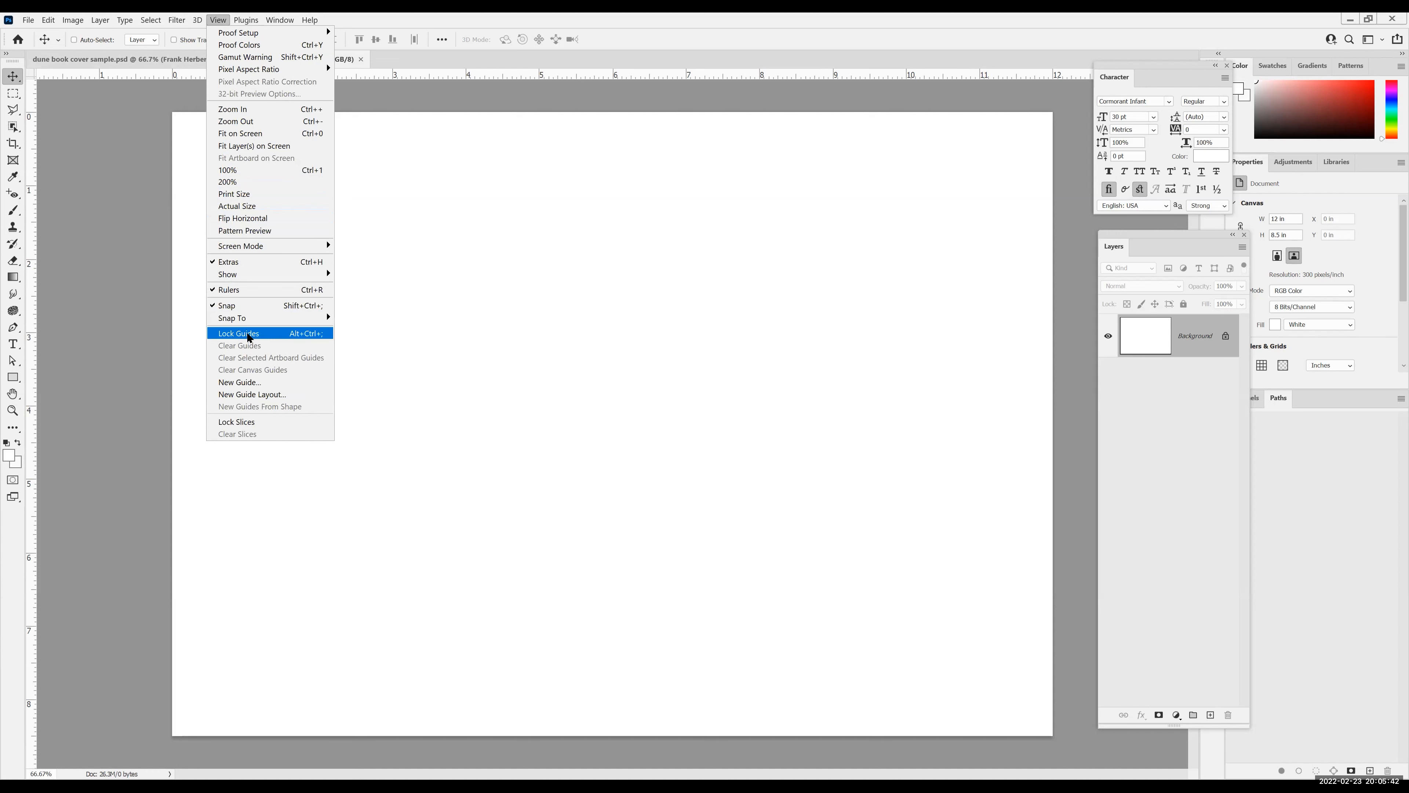
left_click(246, 293)
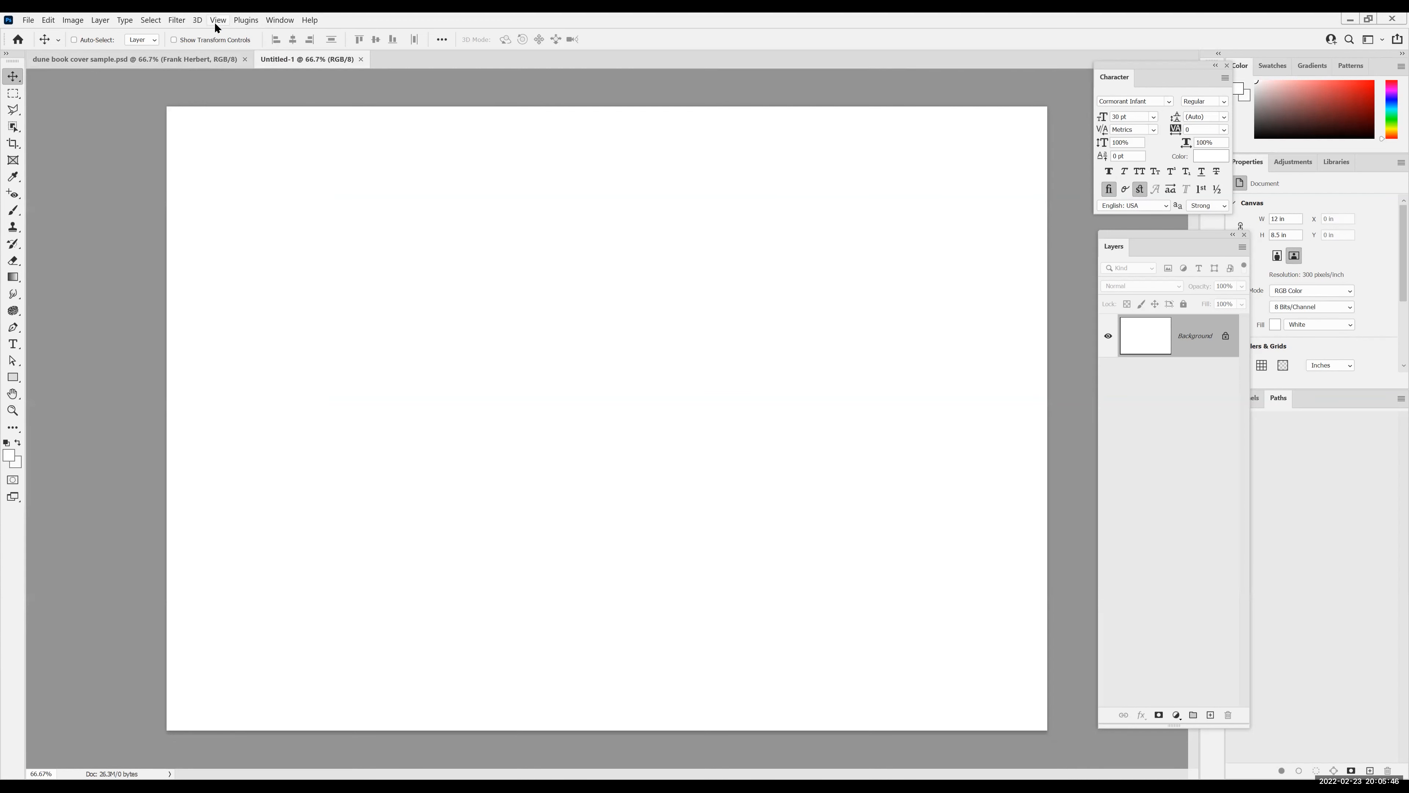
left_click(217, 19)
left_click(276, 291)
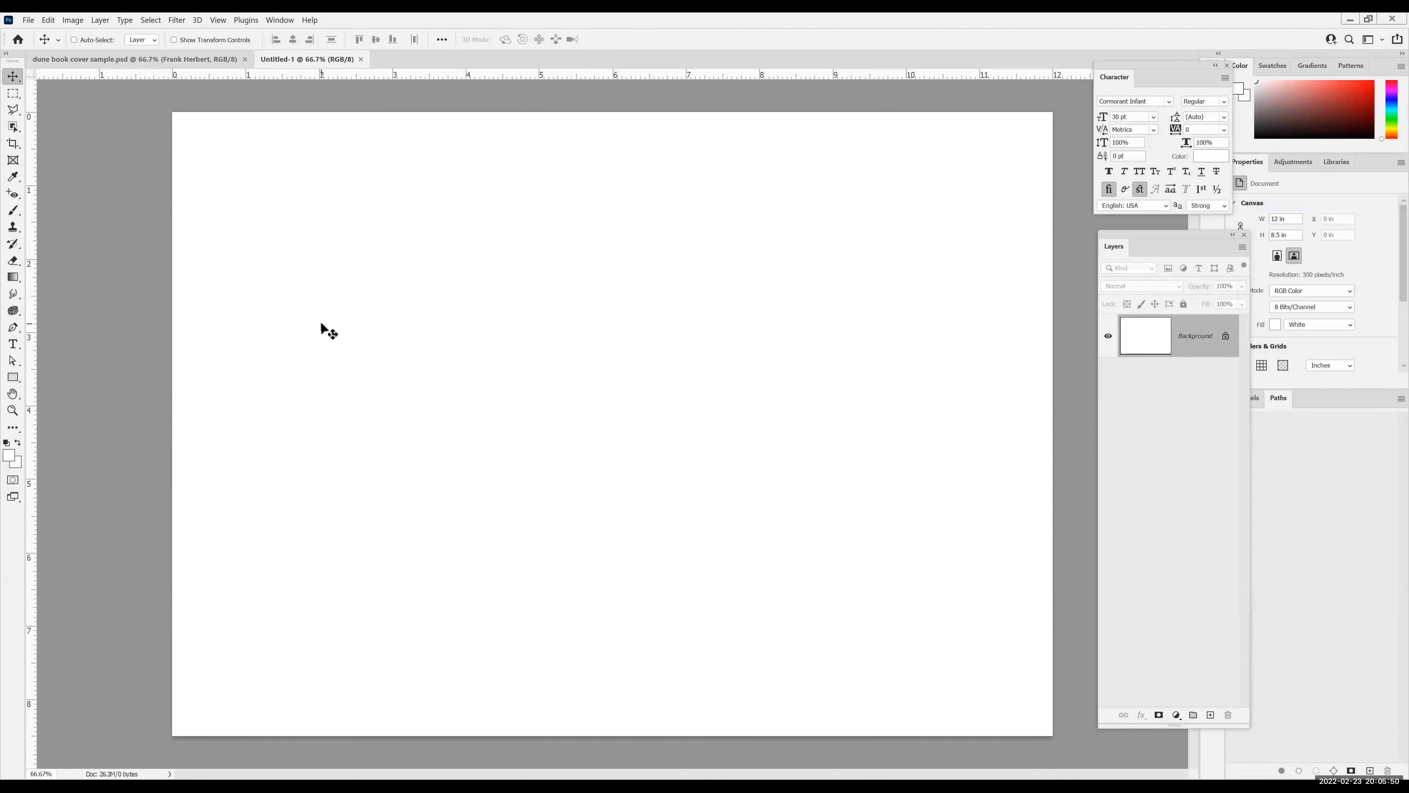
right_click(376, 77)
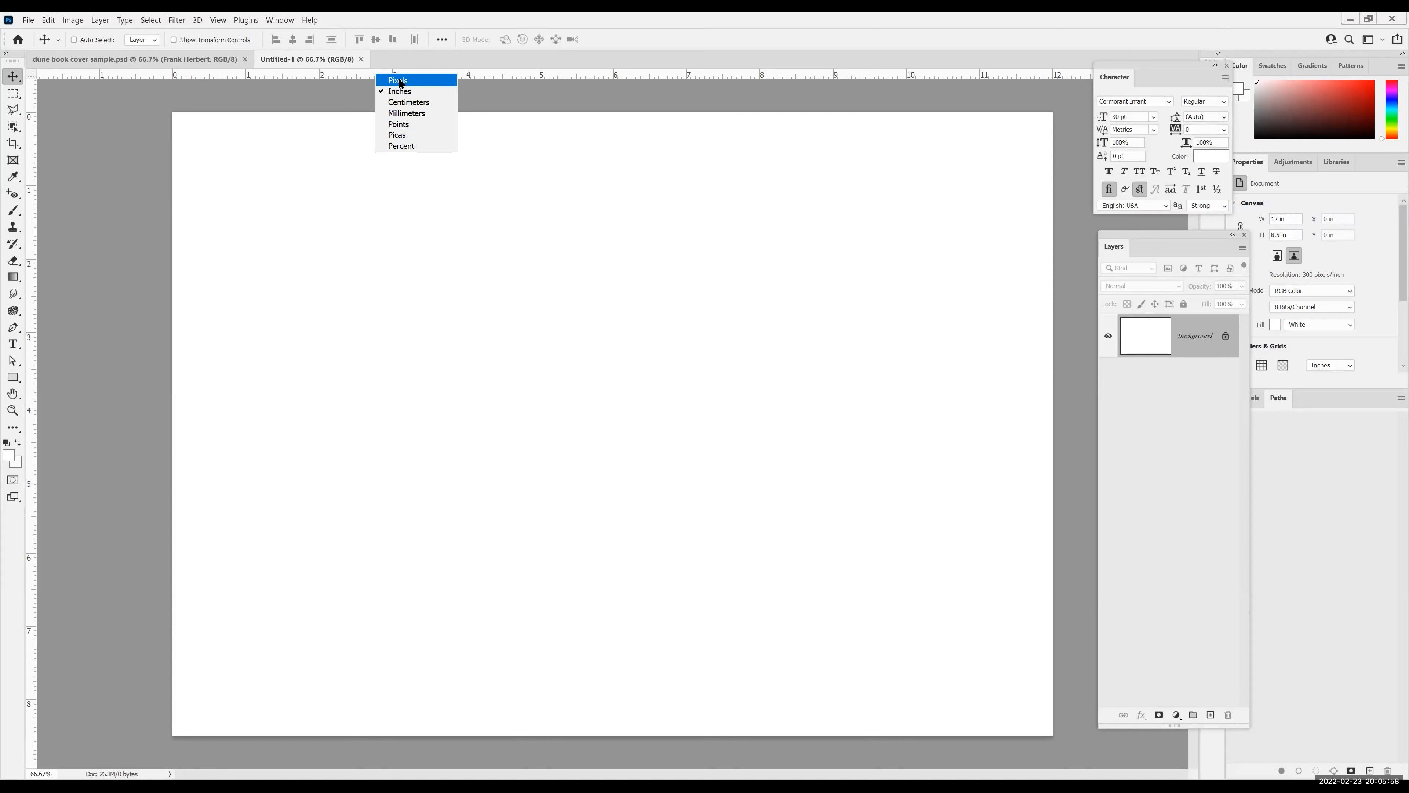
left_click(398, 92)
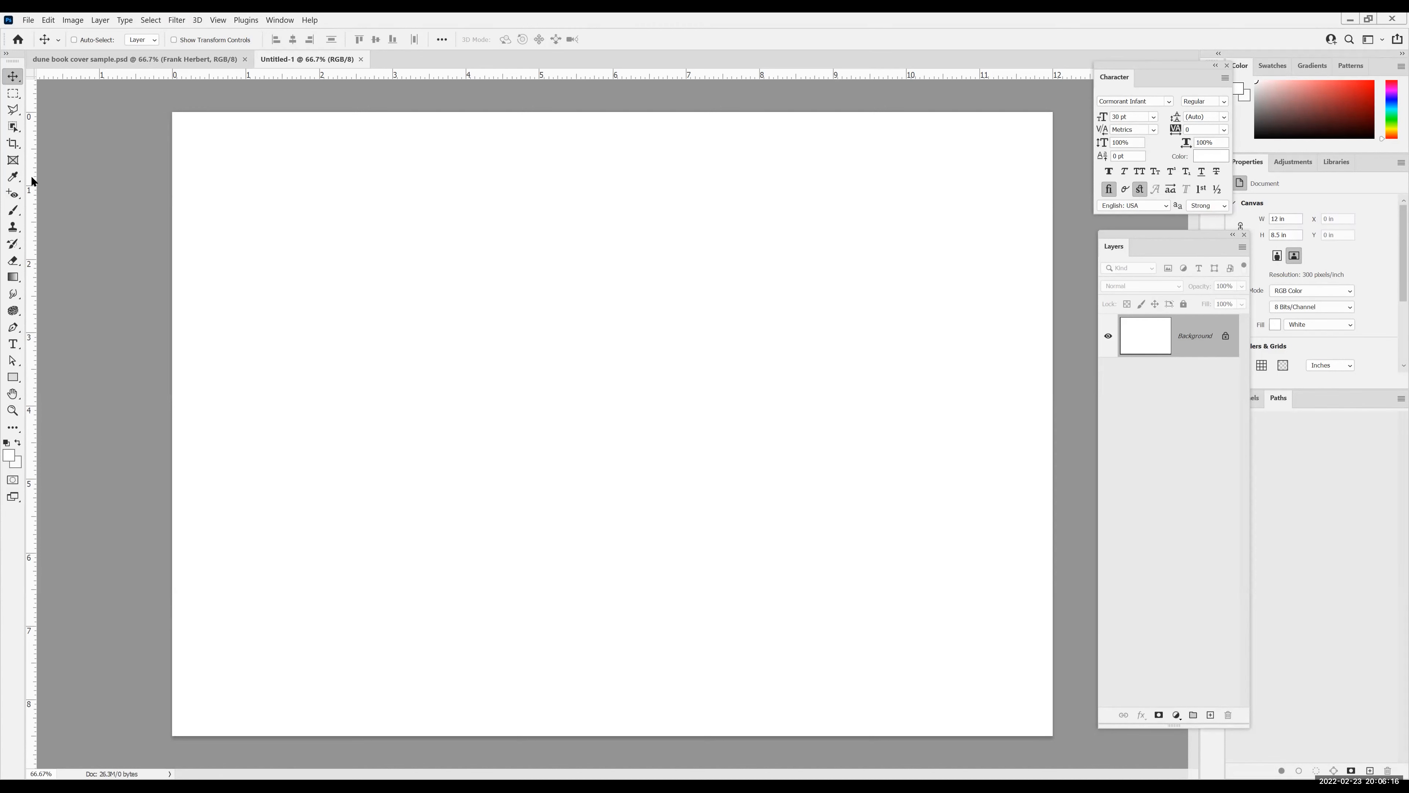
- Place guides along all four edges of the canvas, dragging the misplaced bottom guide back onto the bottom edge
left_click_drag(32, 175, 172, 176)
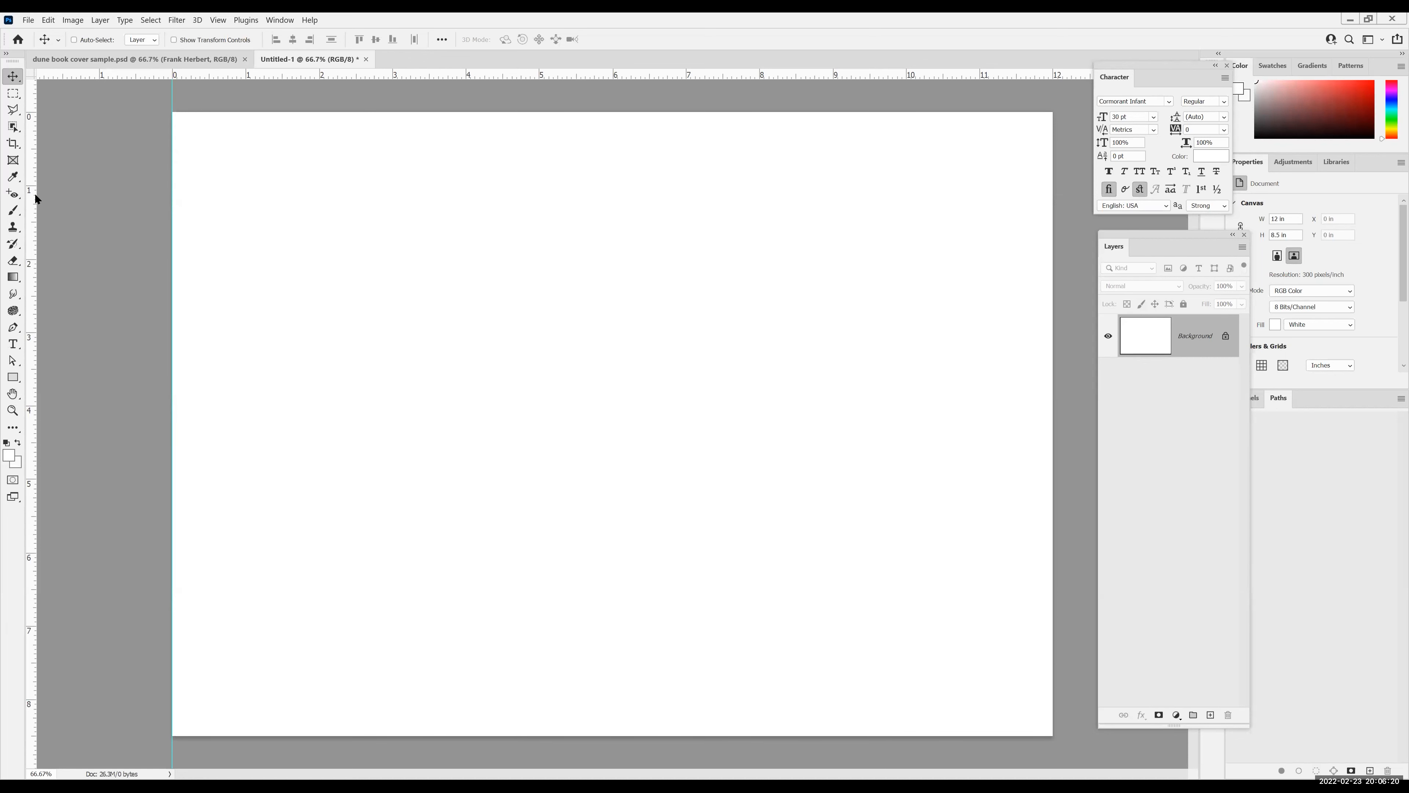
left_click_drag(35, 195, 1053, 220)
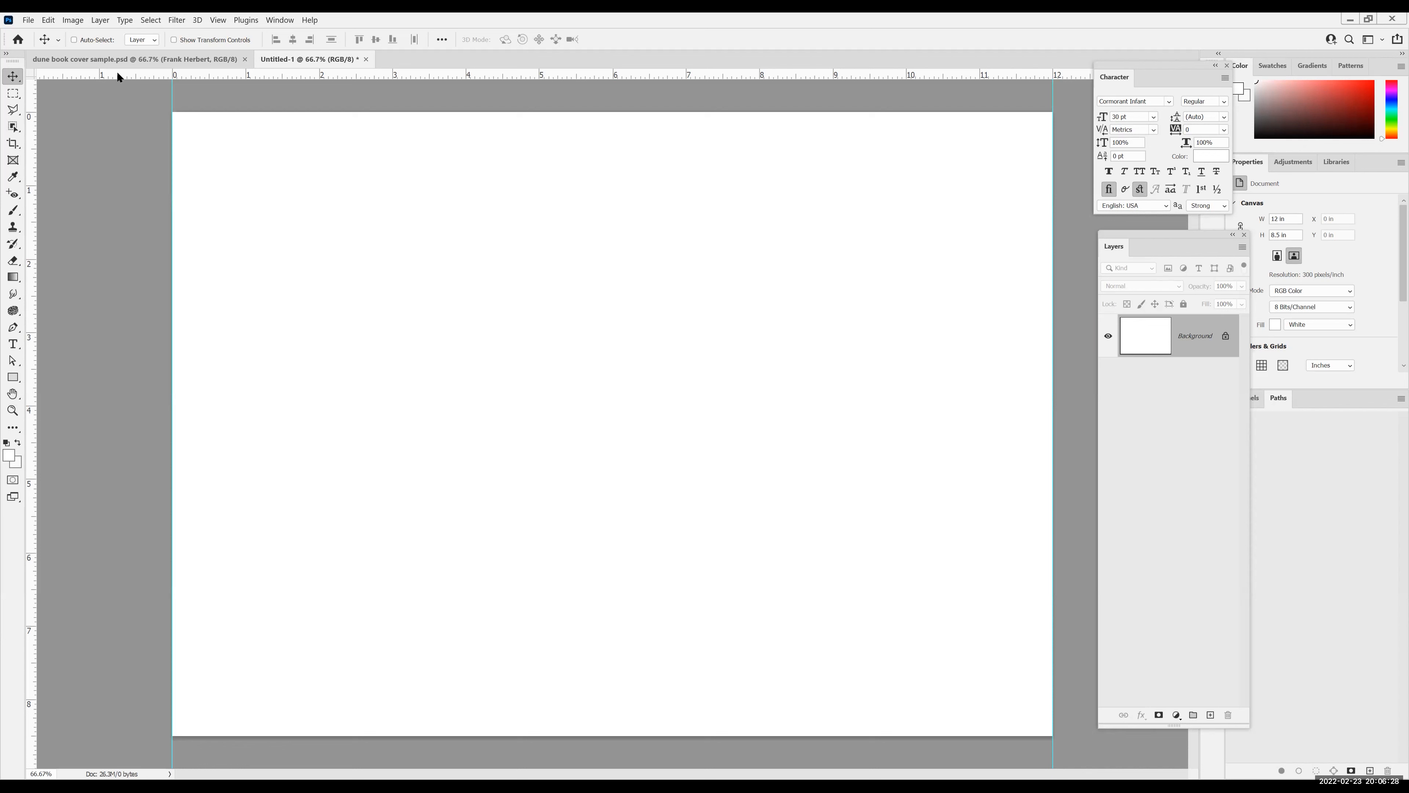
left_click_drag(118, 76, 132, 747)
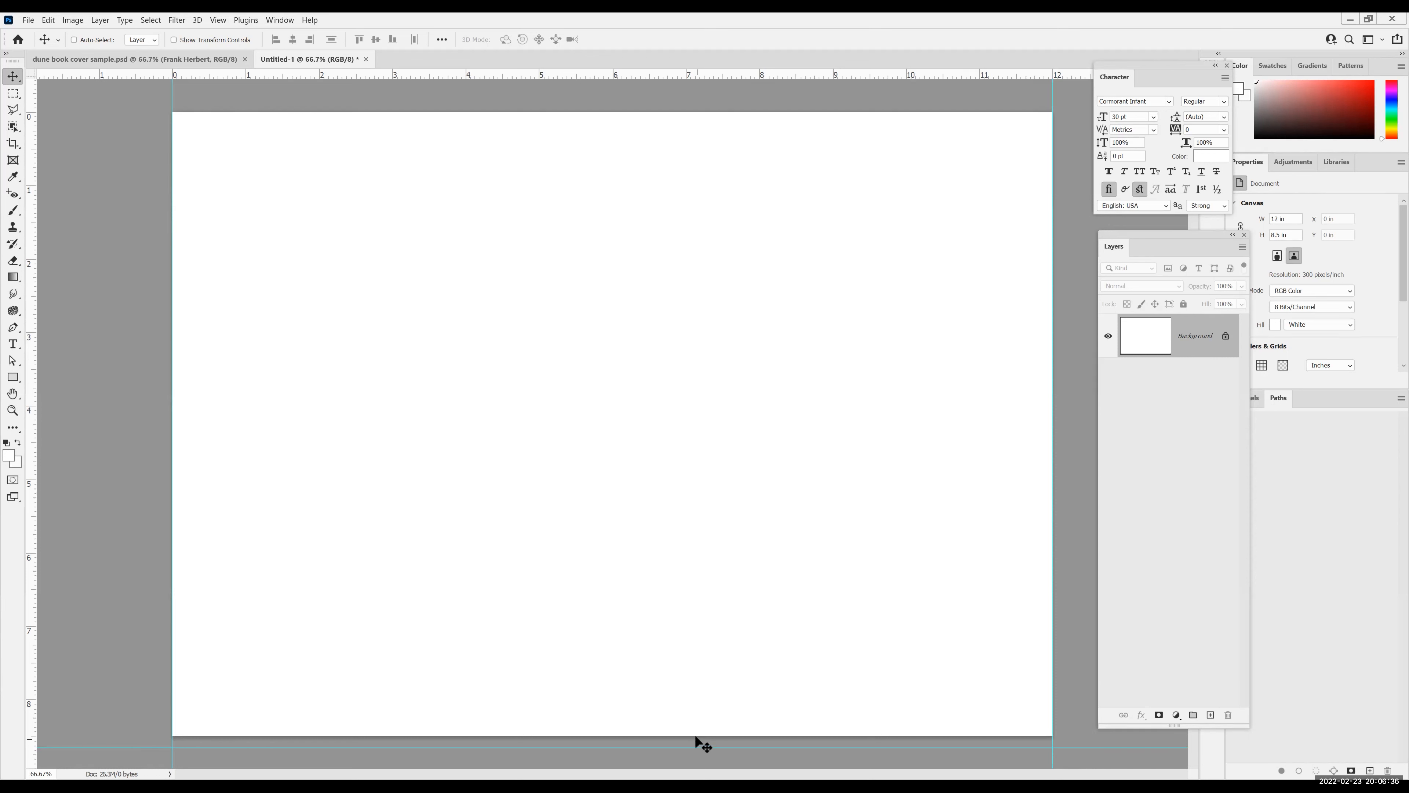
left_click(218, 22)
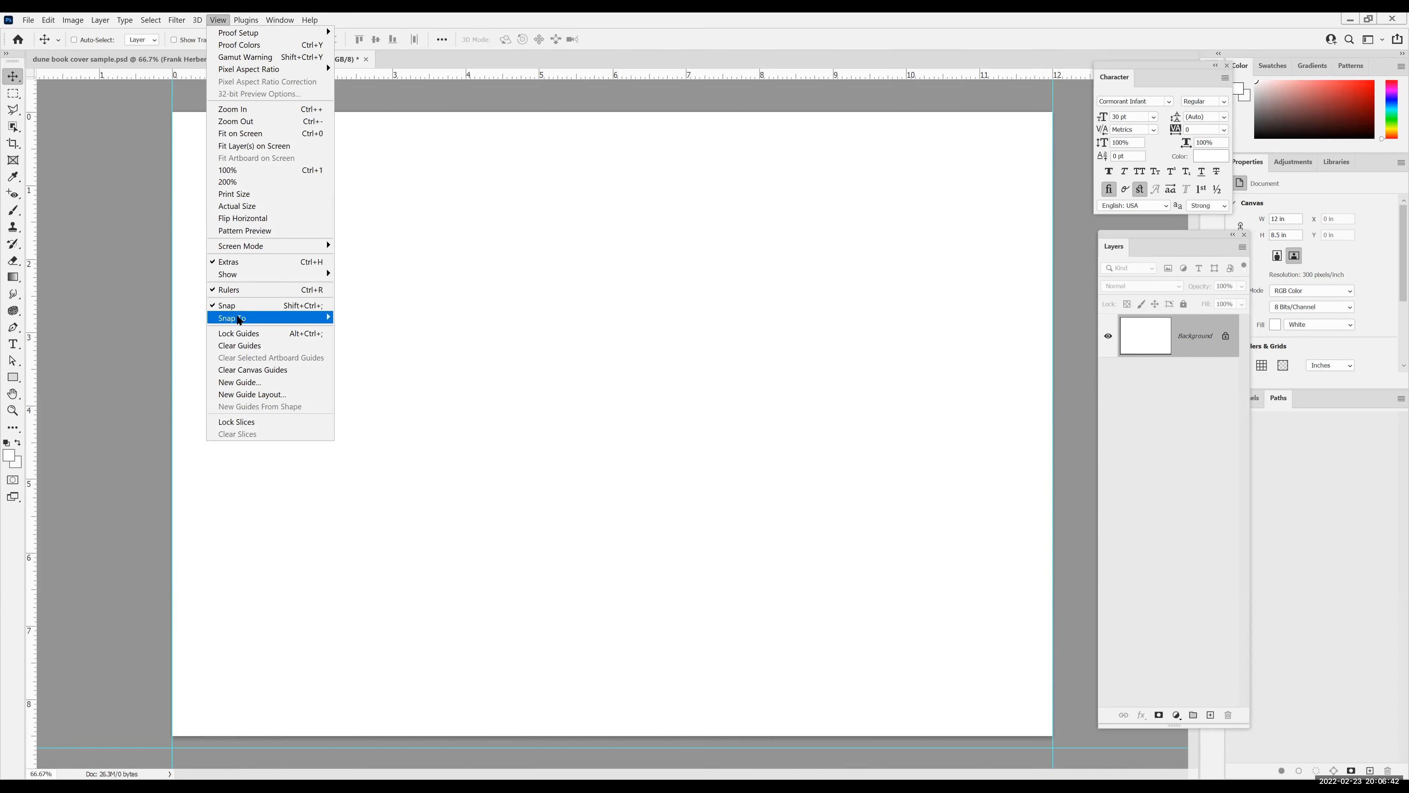
left_click(257, 345)
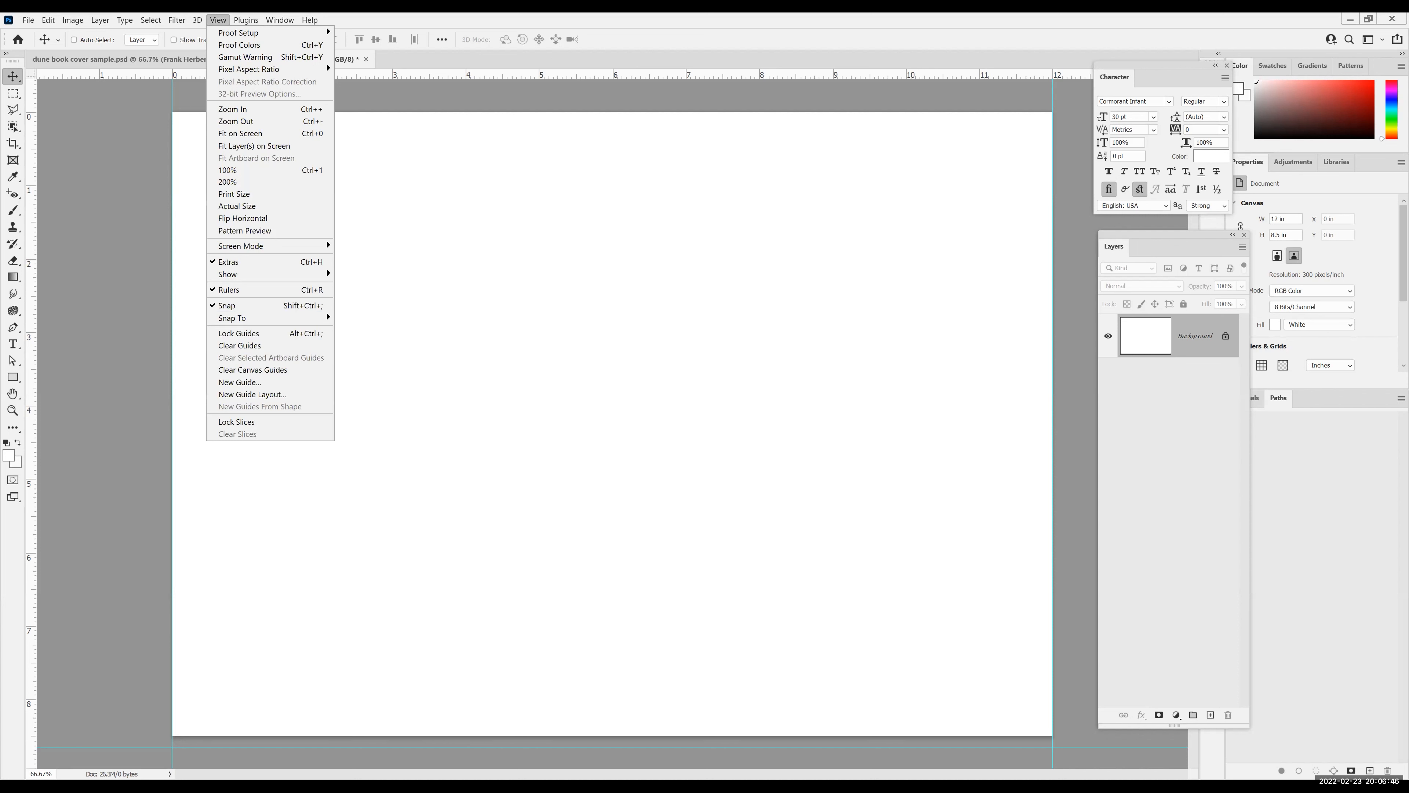
left_click(13, 76)
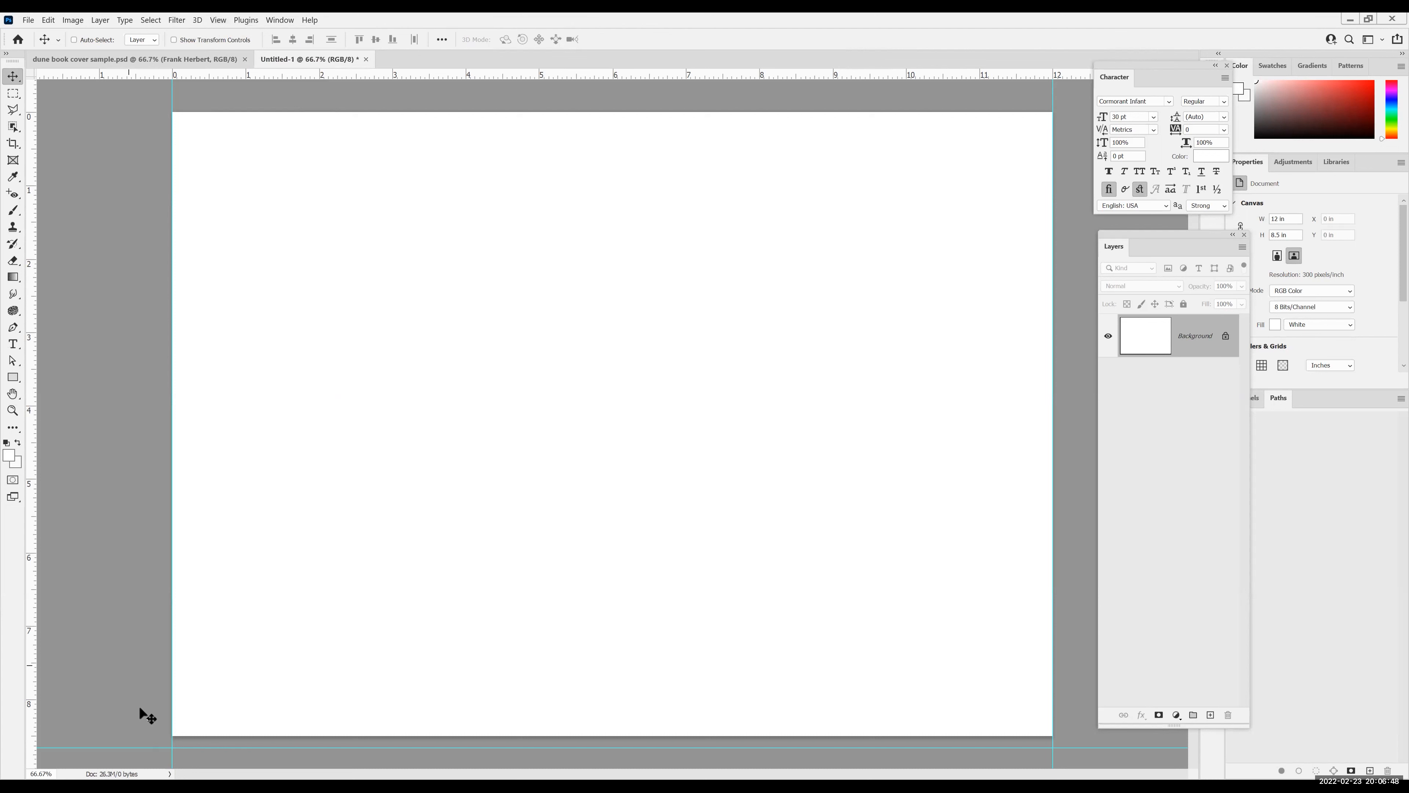
left_click_drag(143, 747, 141, 736)
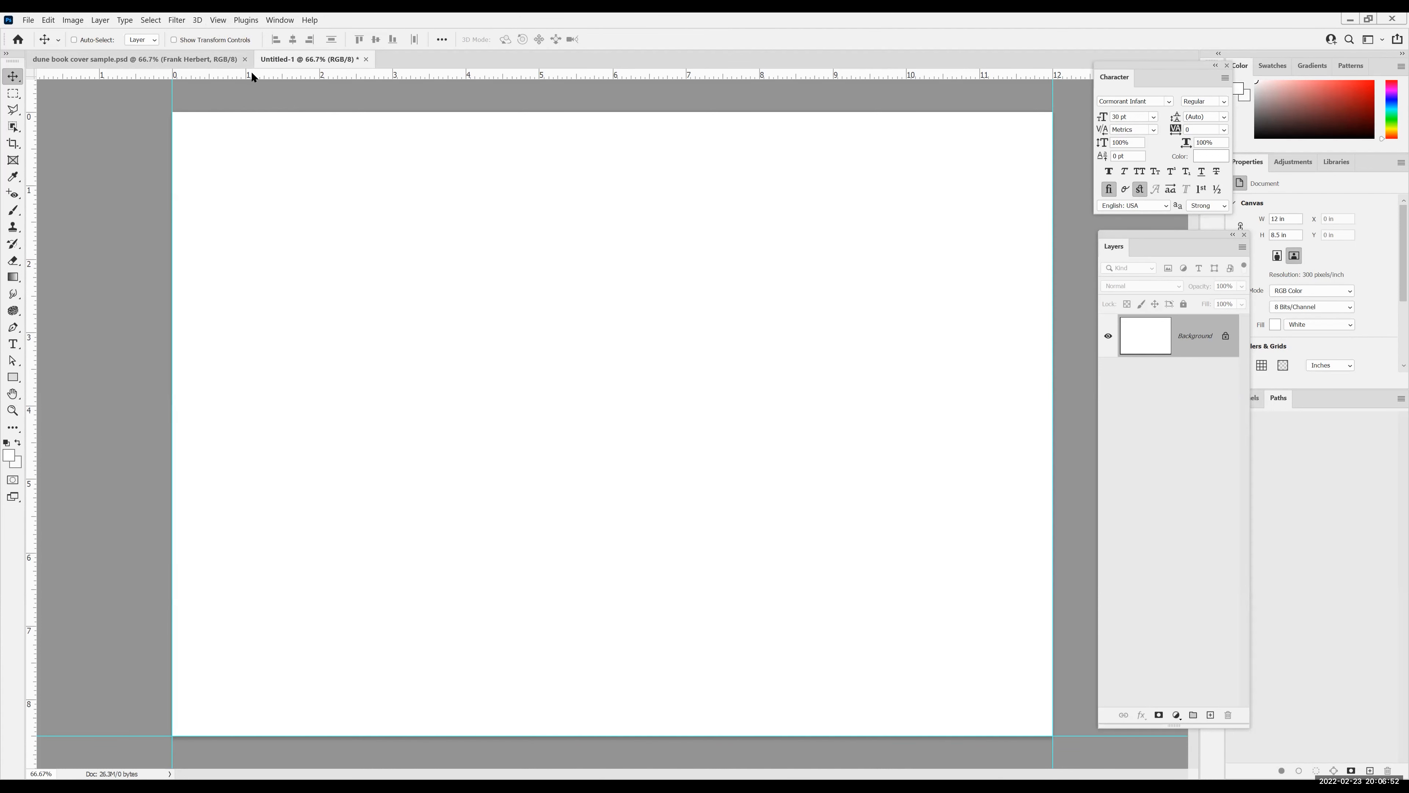
left_click_drag(251, 71, 250, 112)
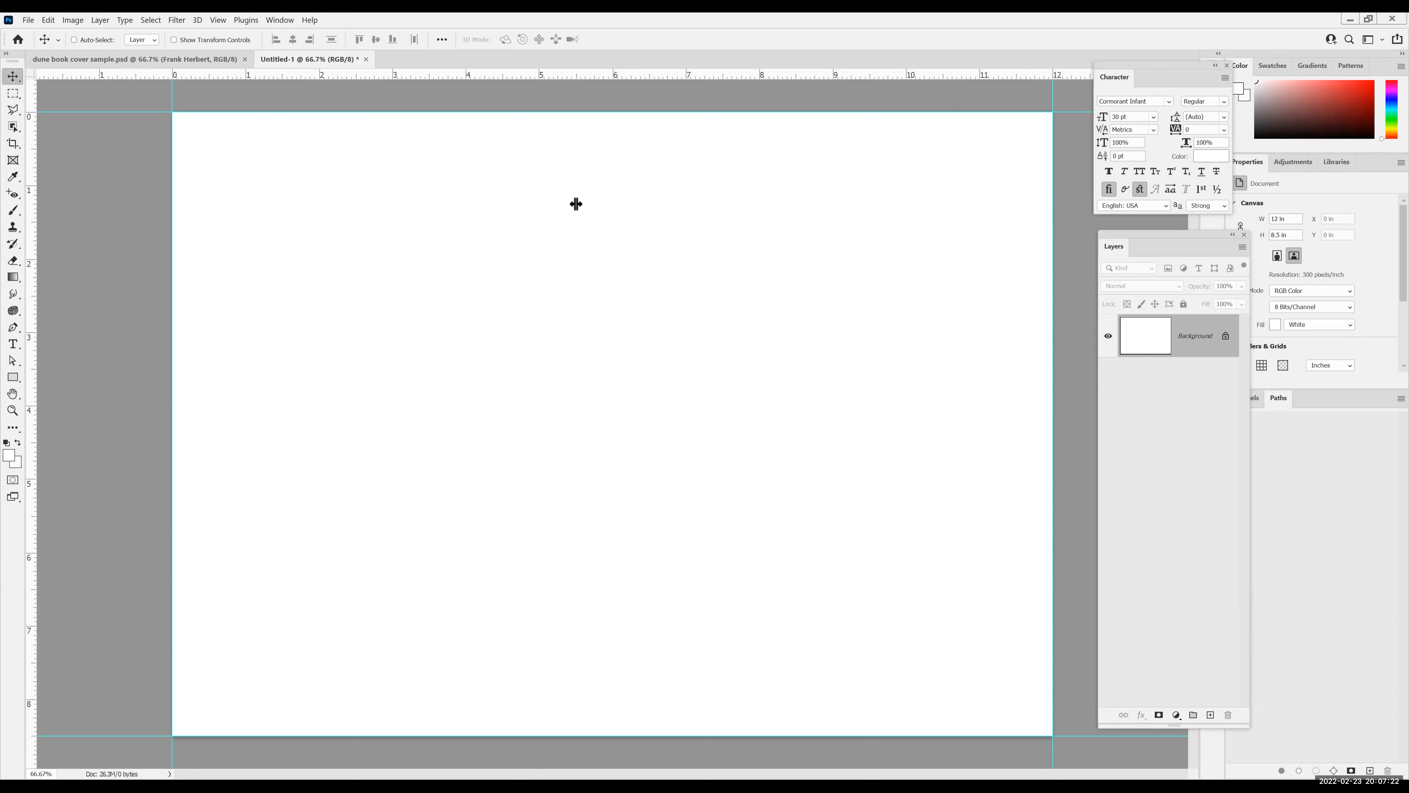
- Place two vertical spine guides at 5.5 and about 6.5 inches, moving the Character panel aside
left_click_drag(577, 203, 577, 203)
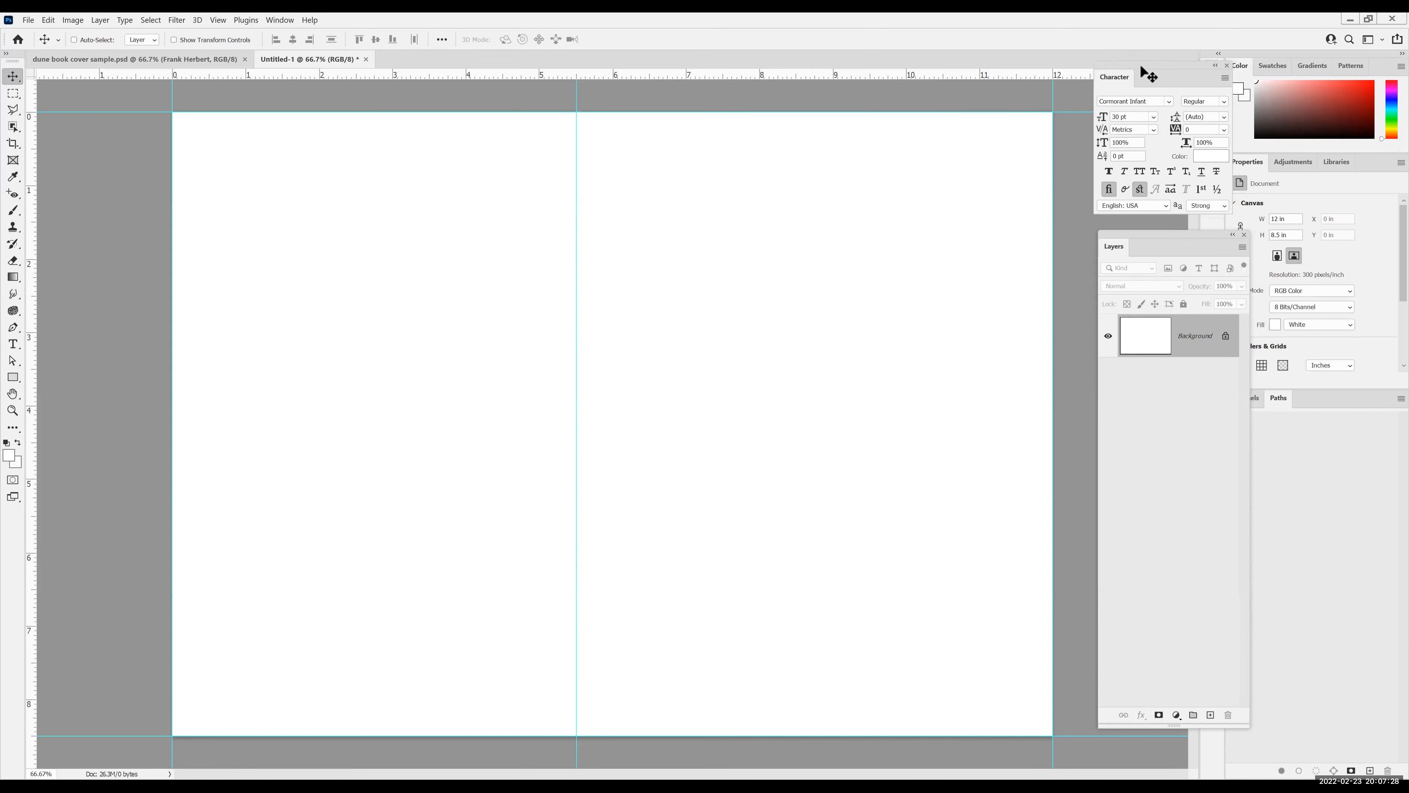
left_click_drag(1141, 67, 1204, 70)
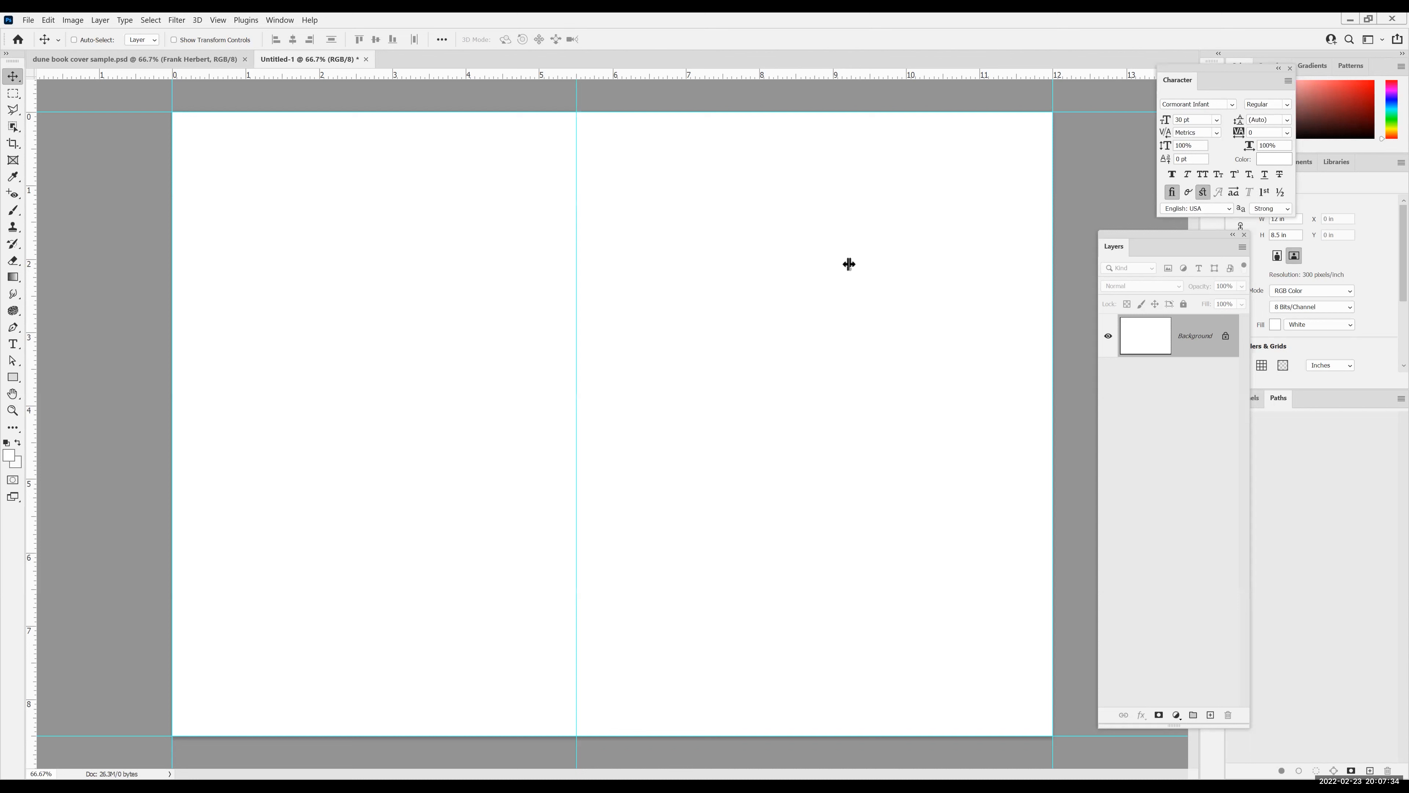
left_click_drag(785, 257, 723, 254)
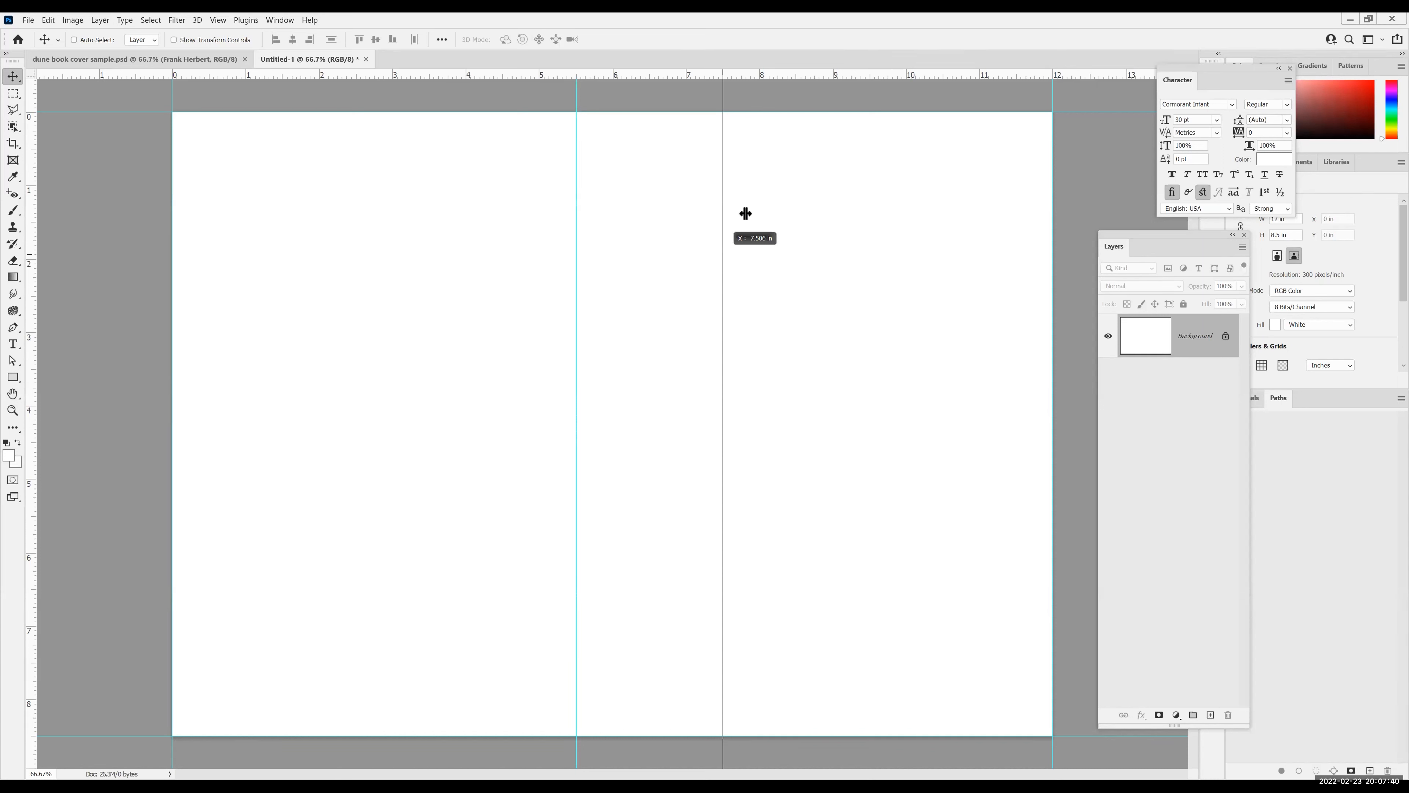
left_click_drag(652, 208, 649, 205)
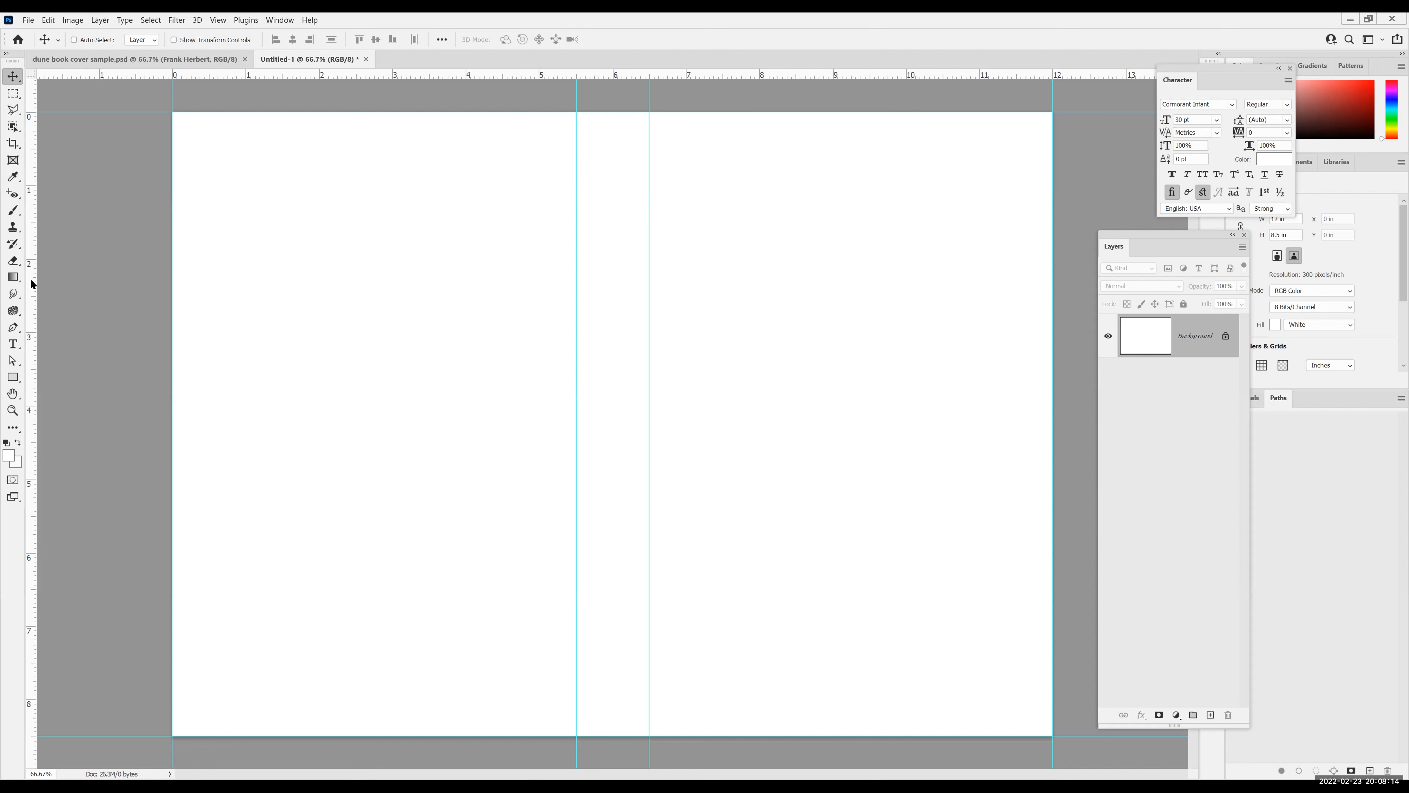
- Add margin guides about 0.2 inch inside the left, top and bottom edges of the canvas
left_click_drag(182, 266, 186, 261)
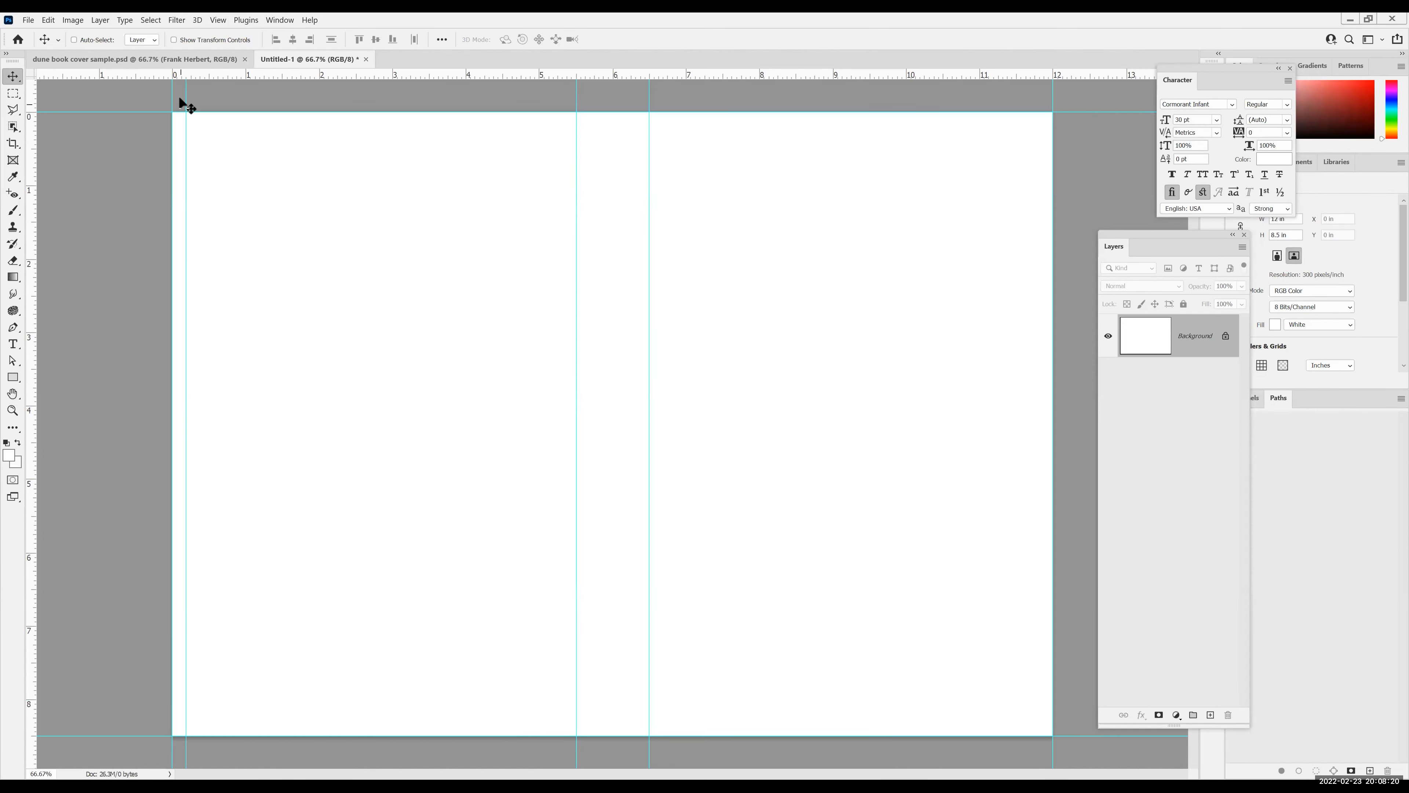
left_click_drag(195, 72, 195, 129)
left_click_drag(195, 127, 195, 127)
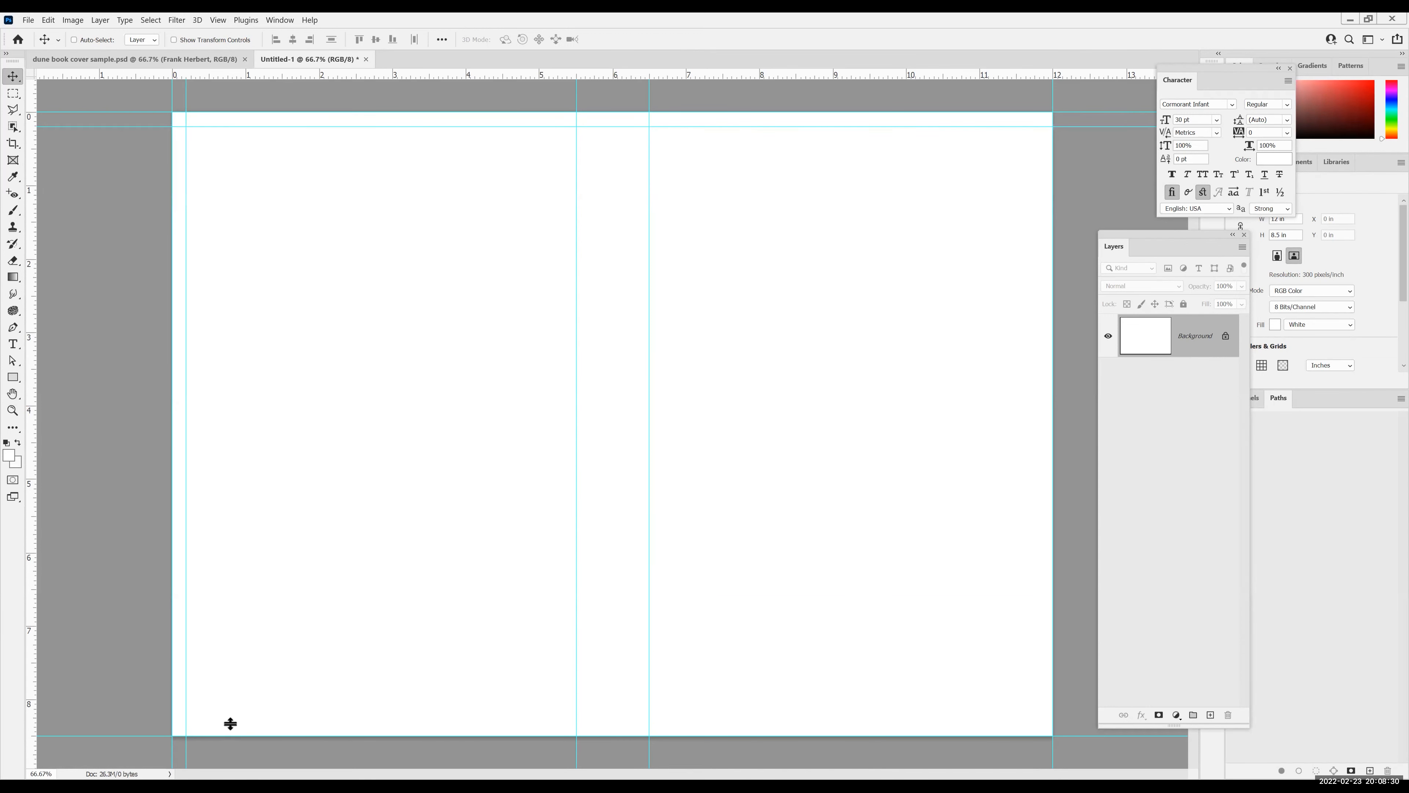
left_click_drag(230, 723, 230, 722)
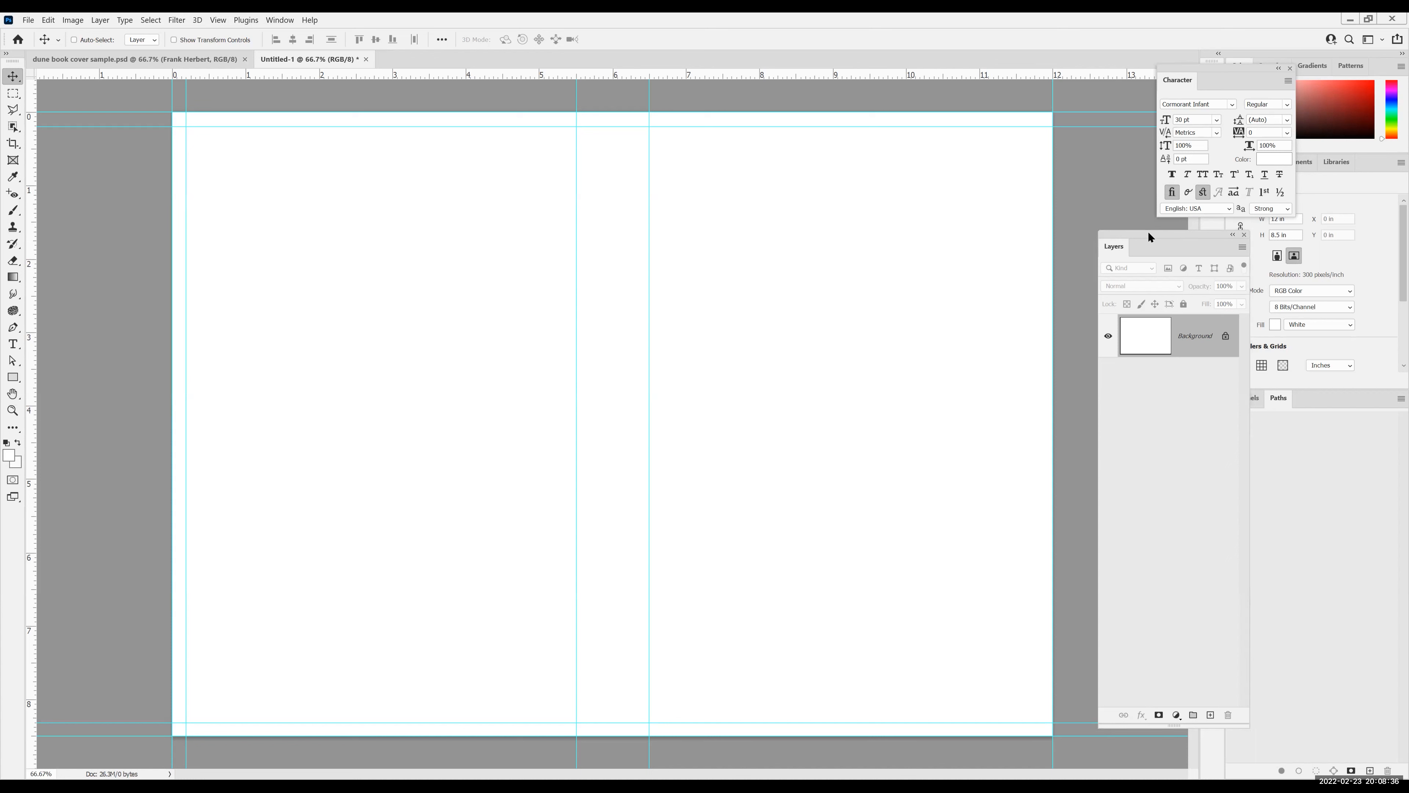
- Move the Layers panel aside, then show the History panel and enlarge it to list more states
left_click_drag(1069, 263, 1076, 273)
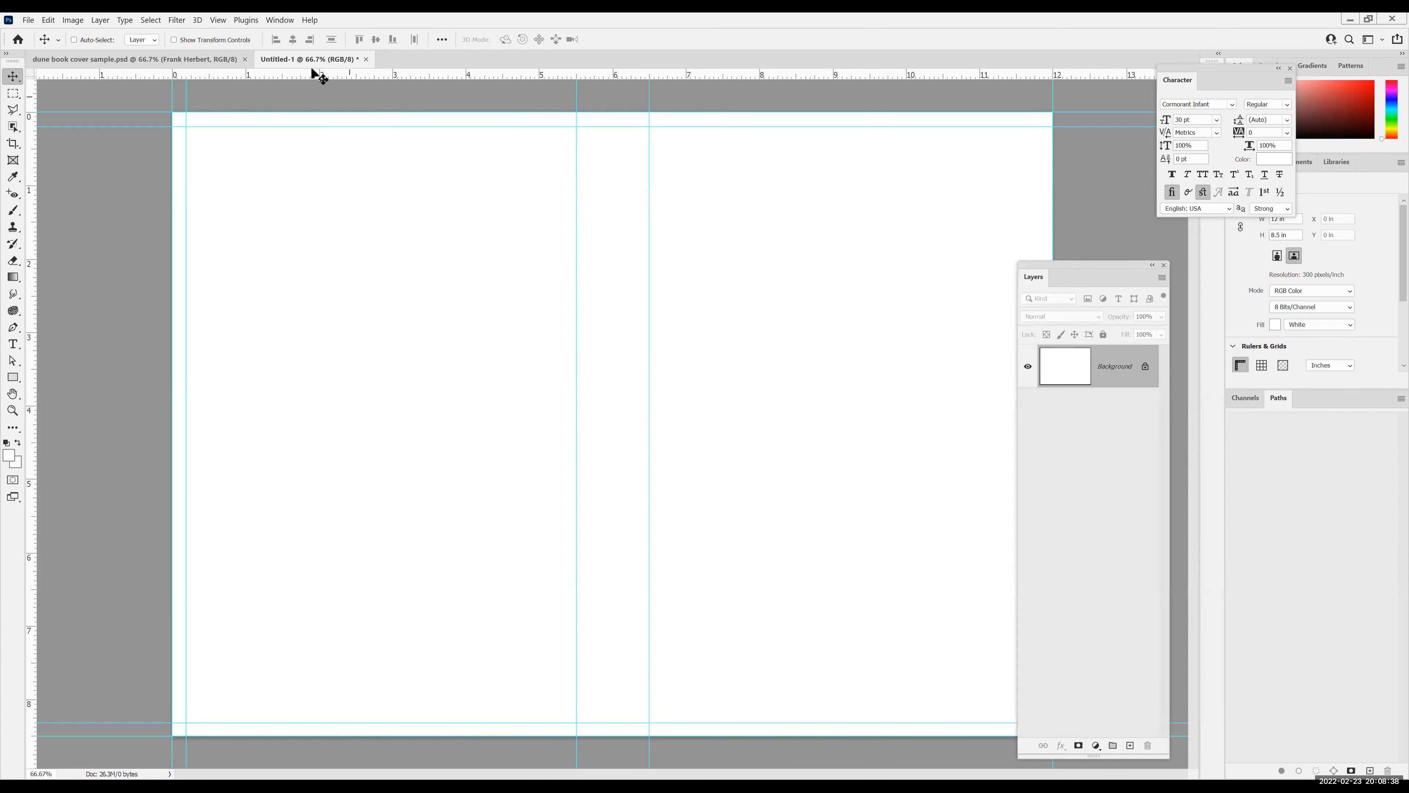
left_click(284, 24)
left_click(303, 243)
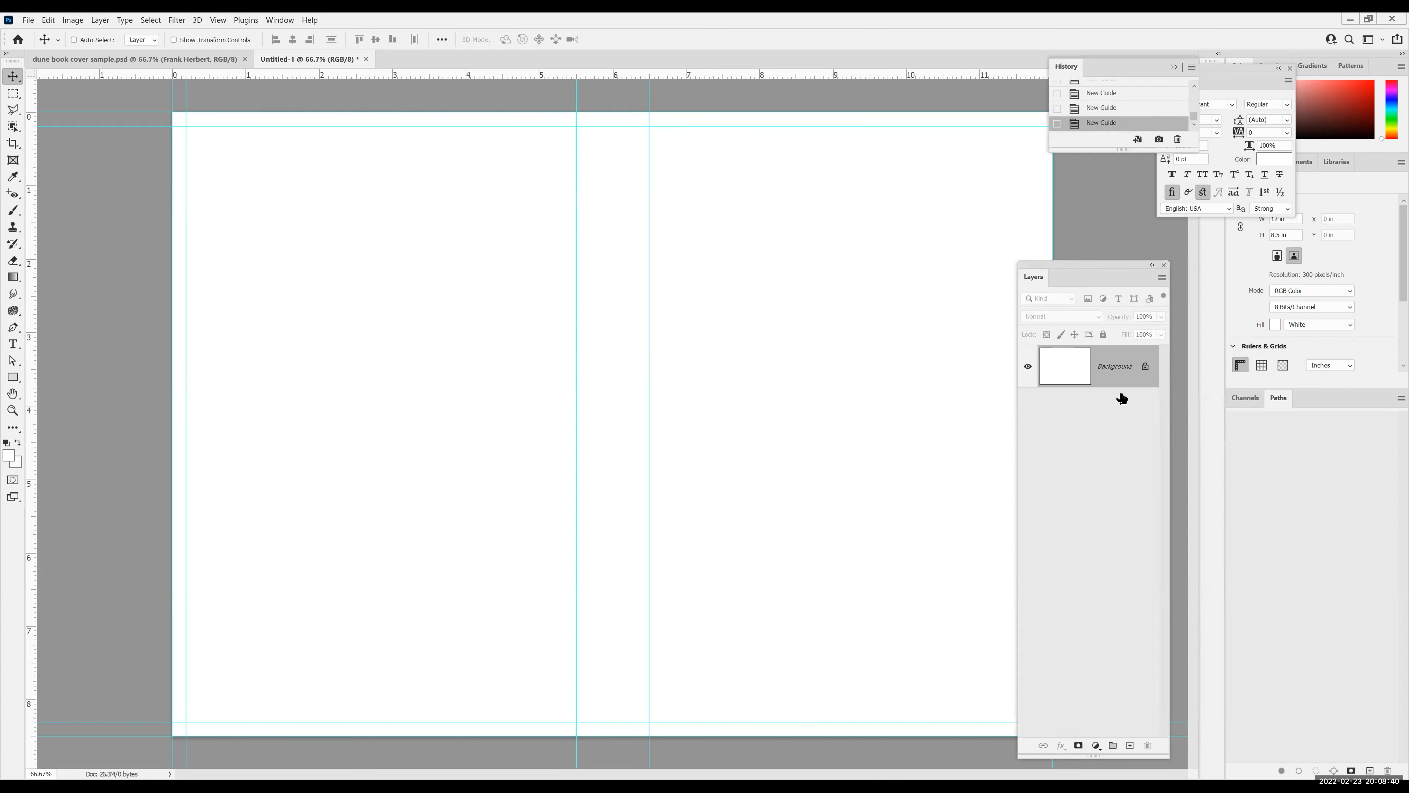
left_click_drag(1134, 147, 1138, 236)
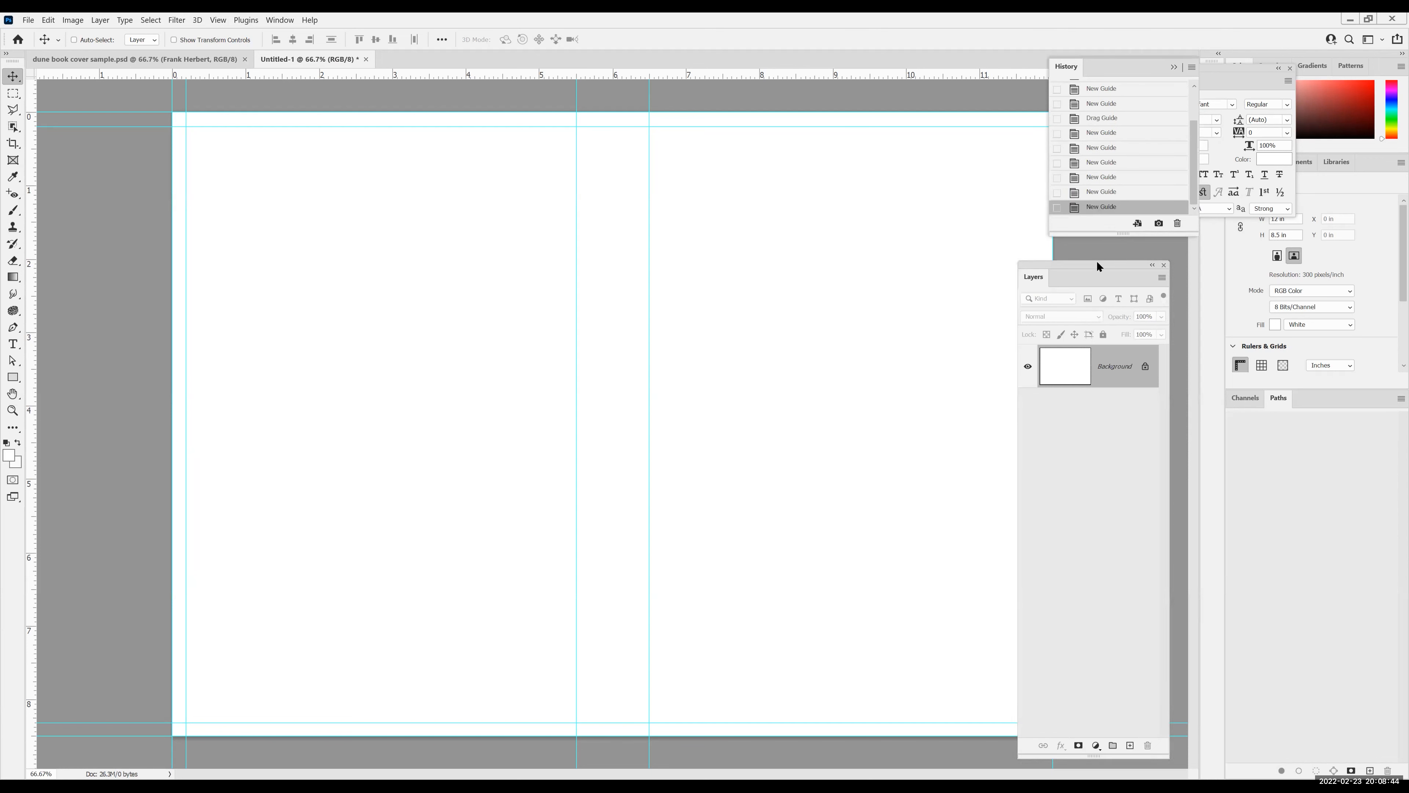
- Move the Layers panel clear of the canvas's right edge and add a vertical guide about 0.2 inch inside that edge
left_click_drag(1070, 269, 1138, 296)
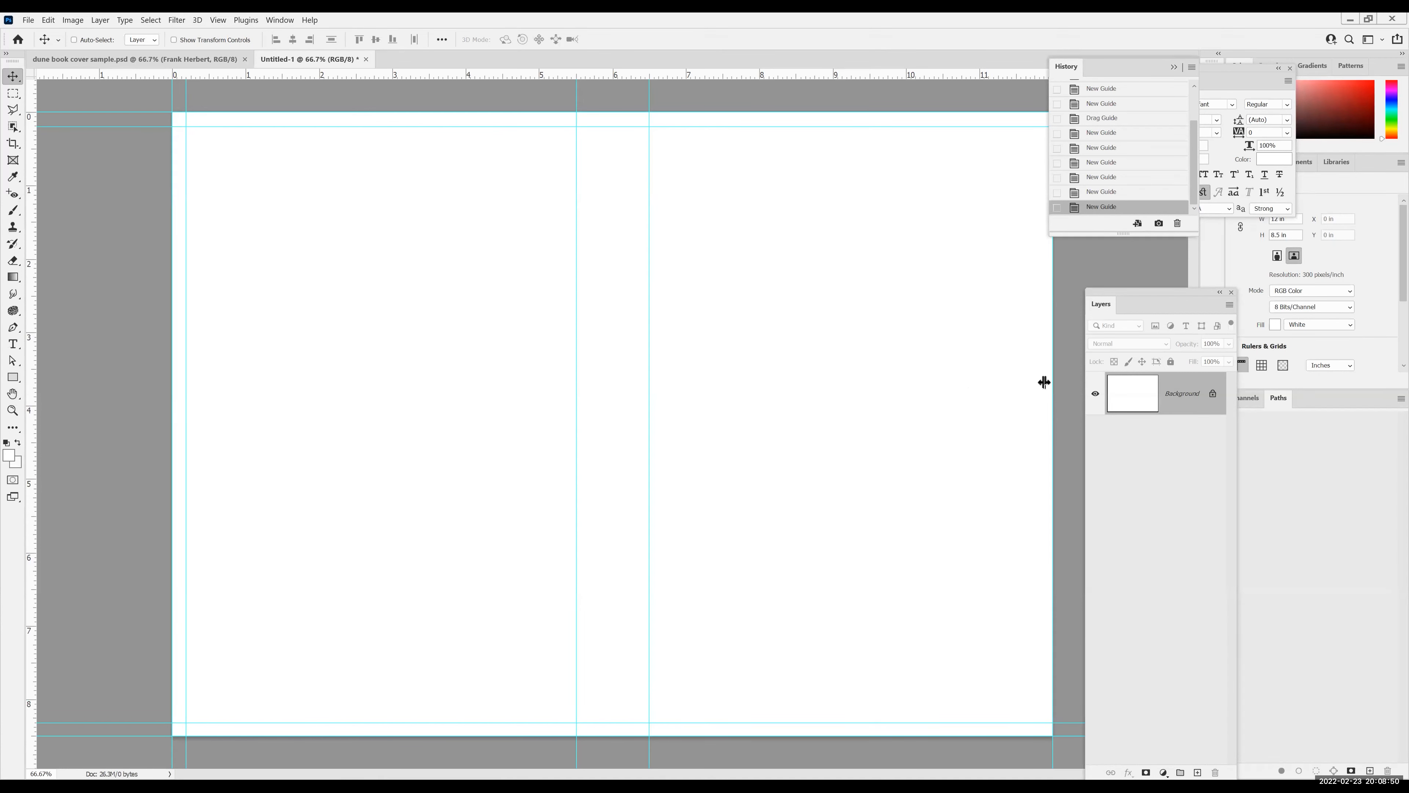
left_click_drag(1043, 382, 1039, 382)
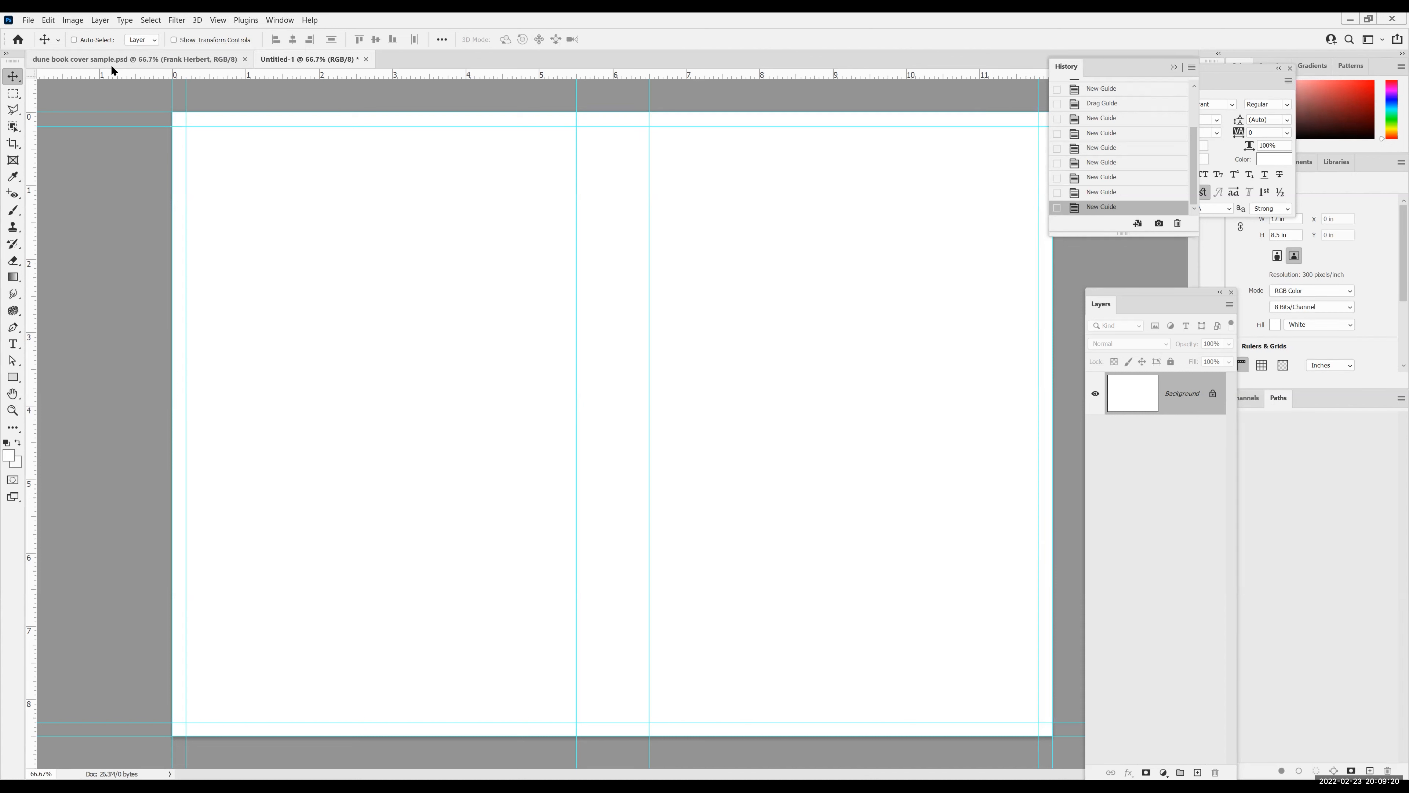
- Open the Canvas Size settings and switch the new width and height units to percent
left_click(74, 21)
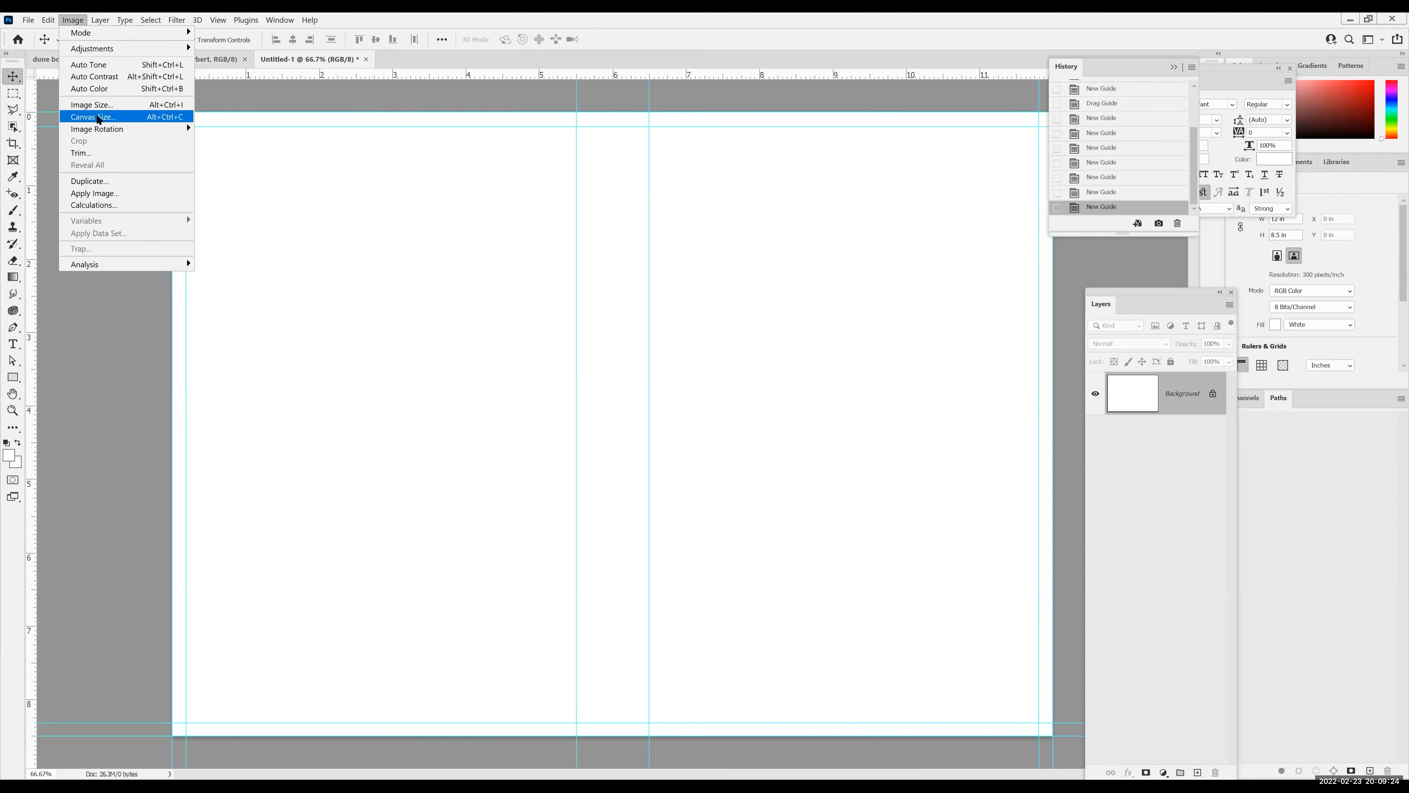
left_click(93, 118)
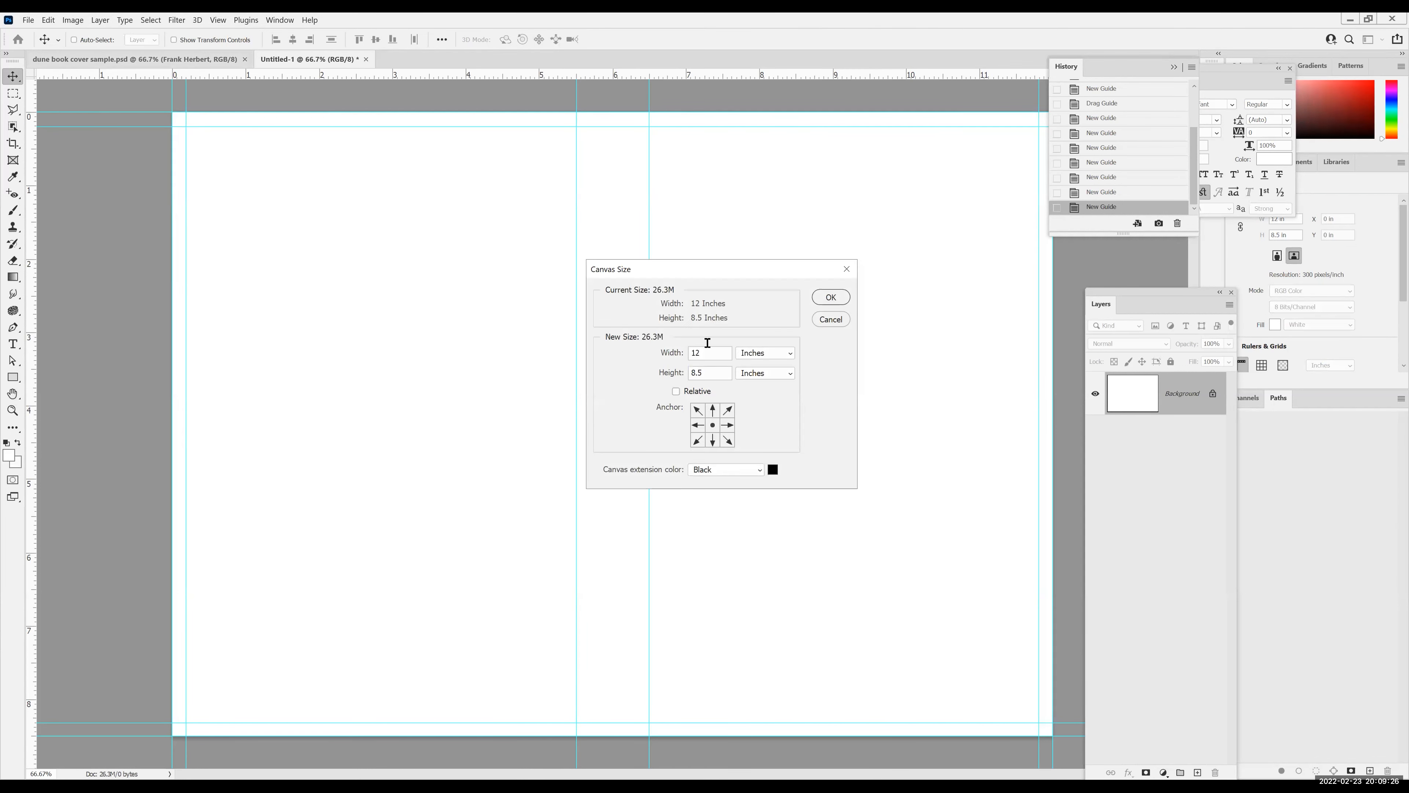
left_click(752, 355)
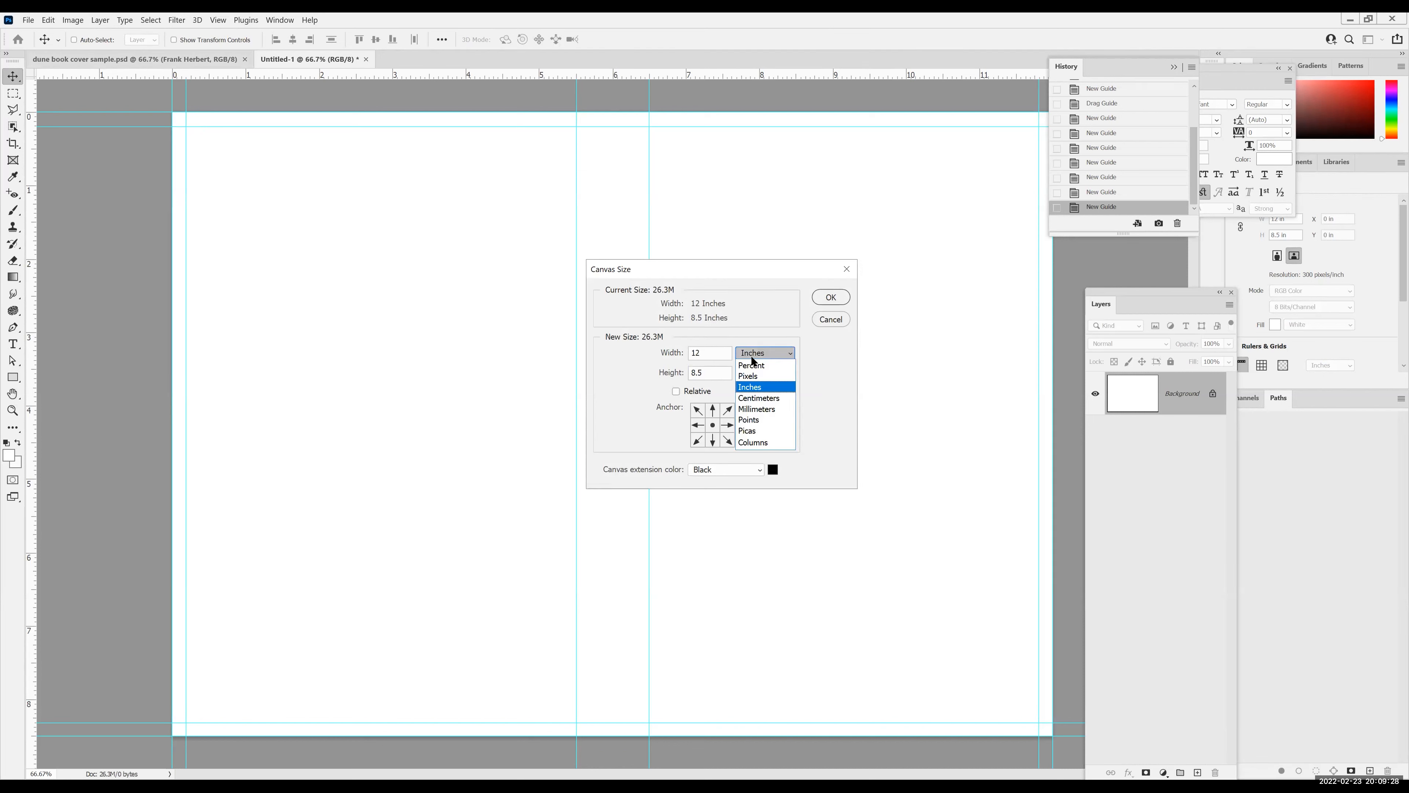
left_click(752, 364)
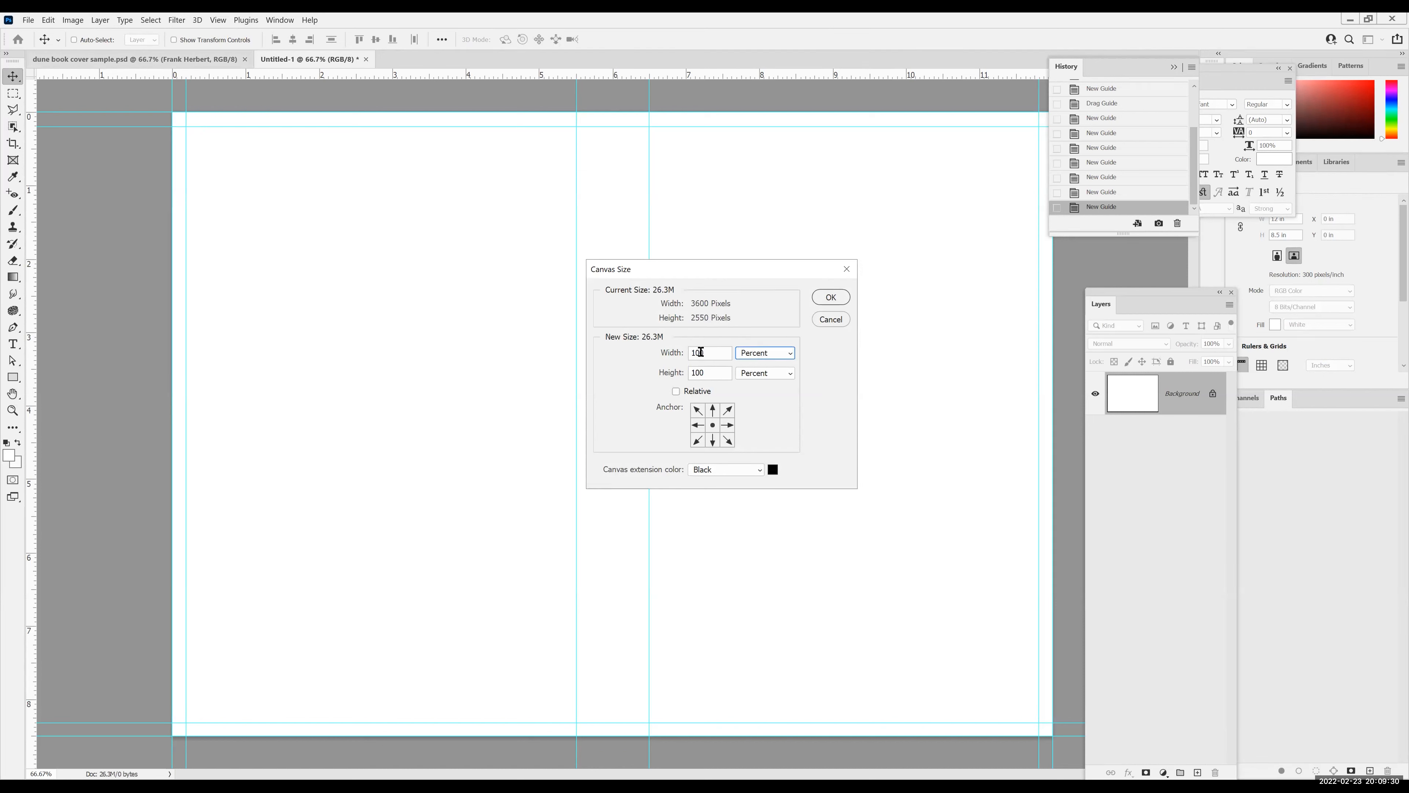